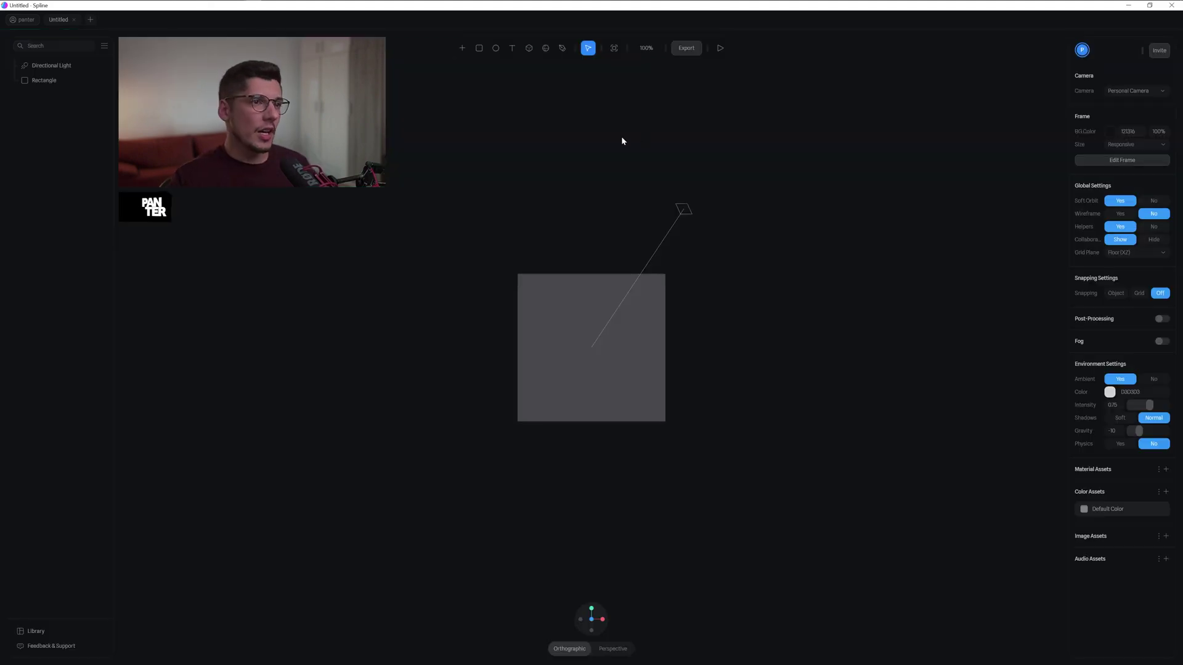
- Delete the default directional light and rectangle, and change the frame background color to a bright turquoise
{"action": "left_click_drag", "start_coordinate": [457, 132], "coordinate": [845, 479]}
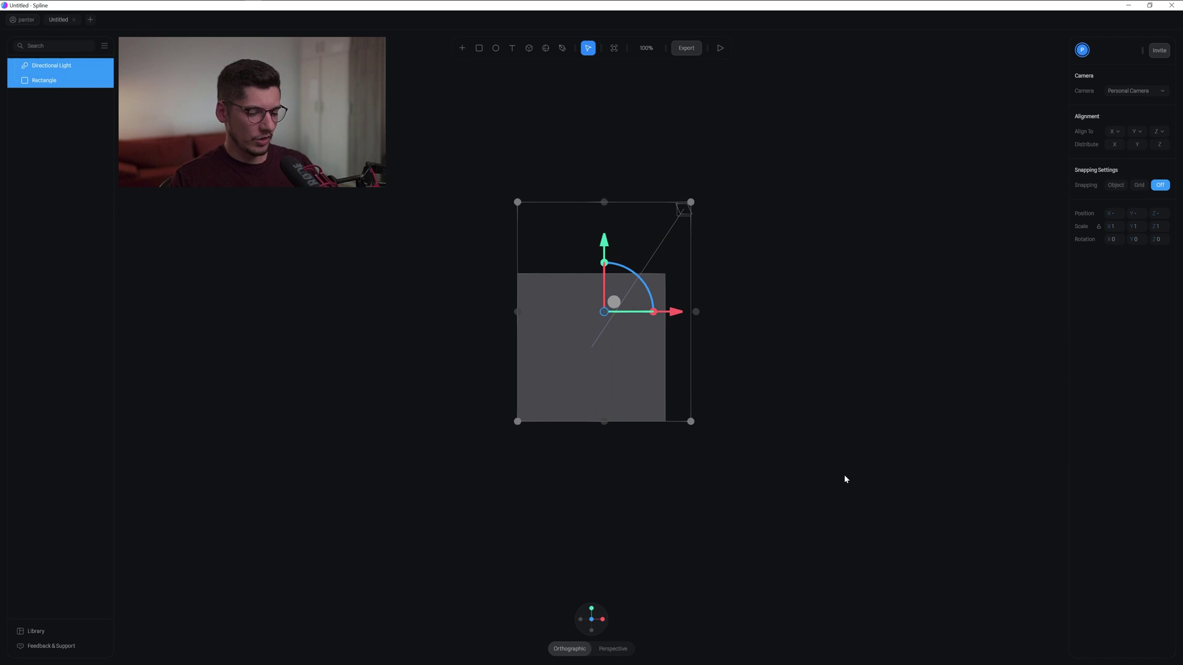
{"action": "key", "text": "Delete"}
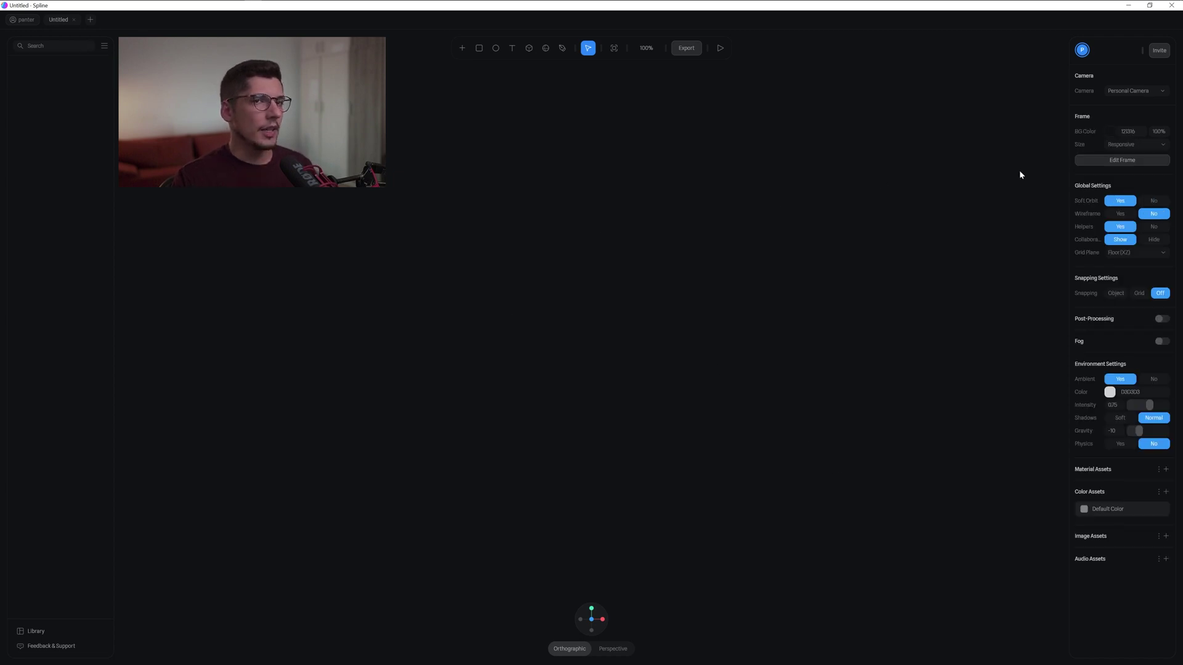
{"action": "left_click", "coordinate": [1111, 132]}
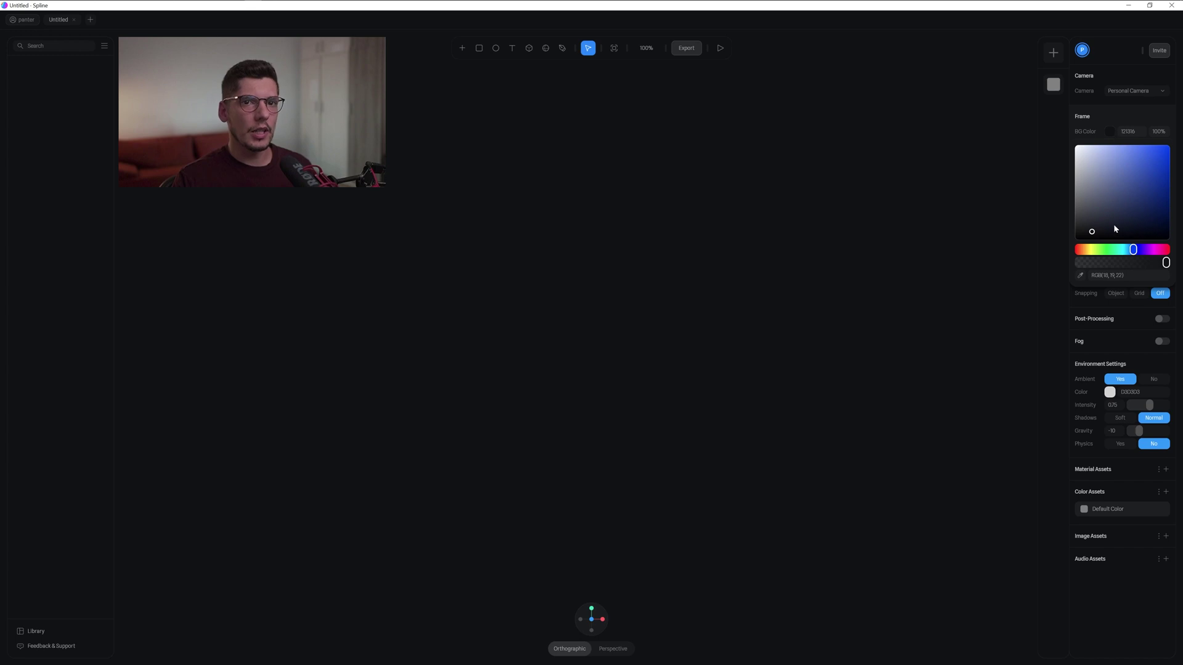
{"action": "left_click_drag", "start_coordinate": [1134, 250], "coordinate": [1124, 249]}
{"action": "mouse_move", "coordinate": [1126, 176]}
{"action": "left_mouse_down"}
{"action": "mouse_move", "coordinate": [1101, 148]}
{"action": "mouse_move", "coordinate": [1137, 159]}
{"action": "left_mouse_up"}
{"action": "left_click", "coordinate": [817, 192]}
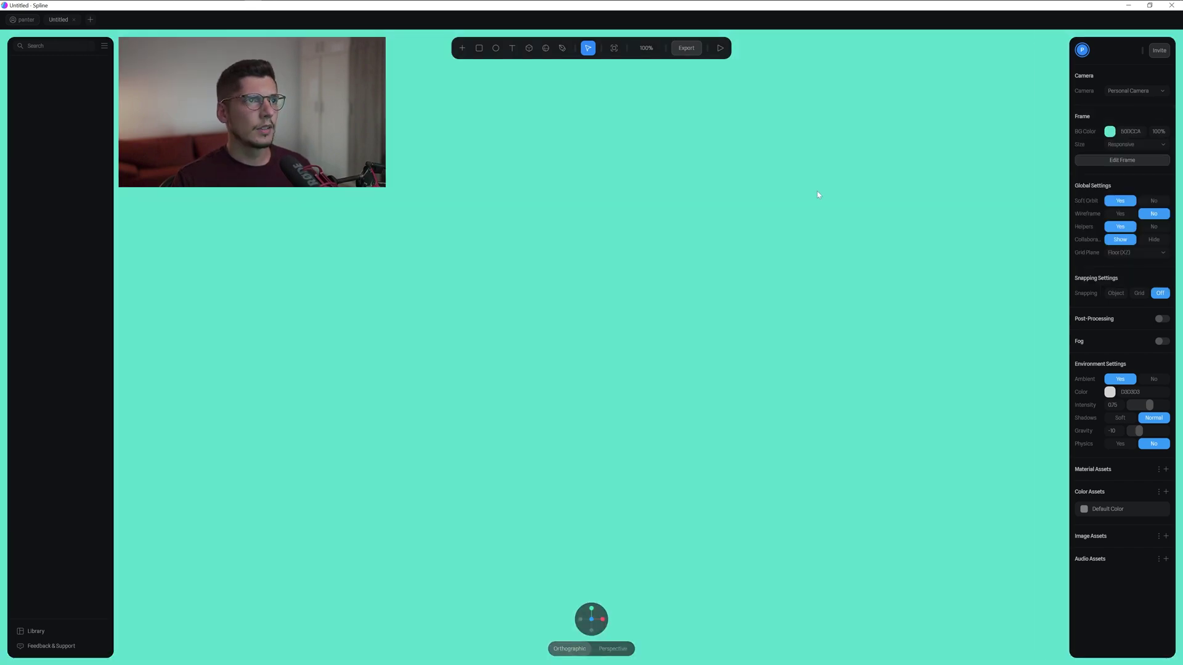
- Add a text object reading "PANTER" to the upper middle of the canvas
{"action": "left_click", "coordinate": [515, 48]}
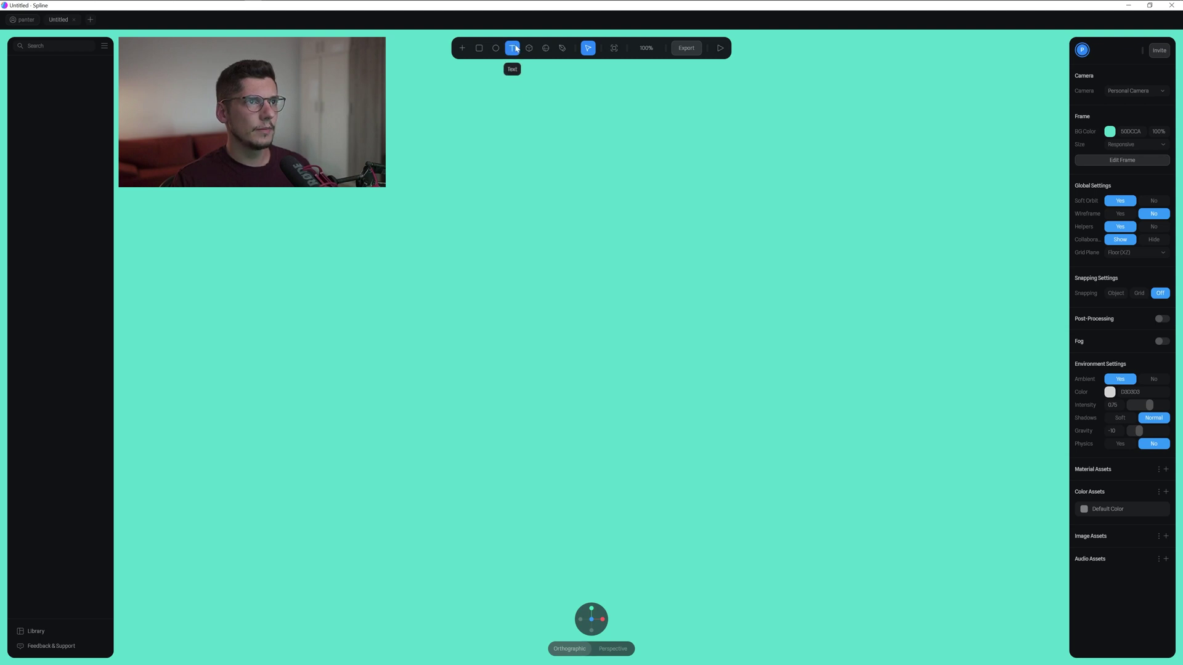
{"action": "left_click", "coordinate": [518, 234]}
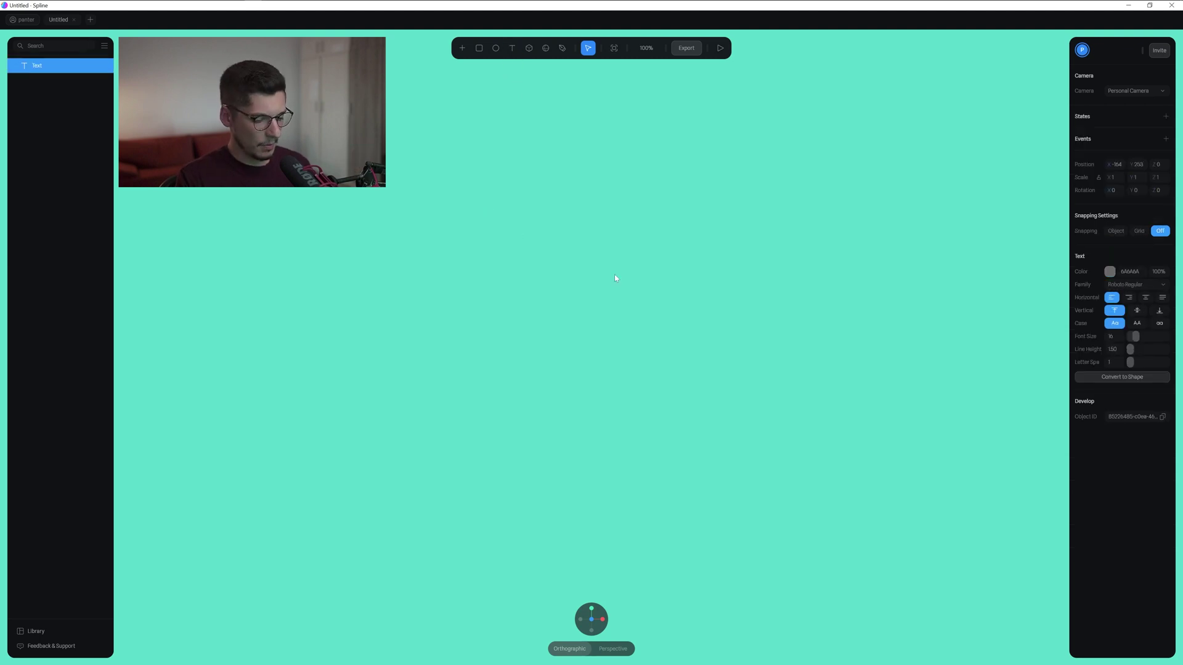
{"action": "type", "text": "PANTER"}
{"action": "key", "text": "Escape"}
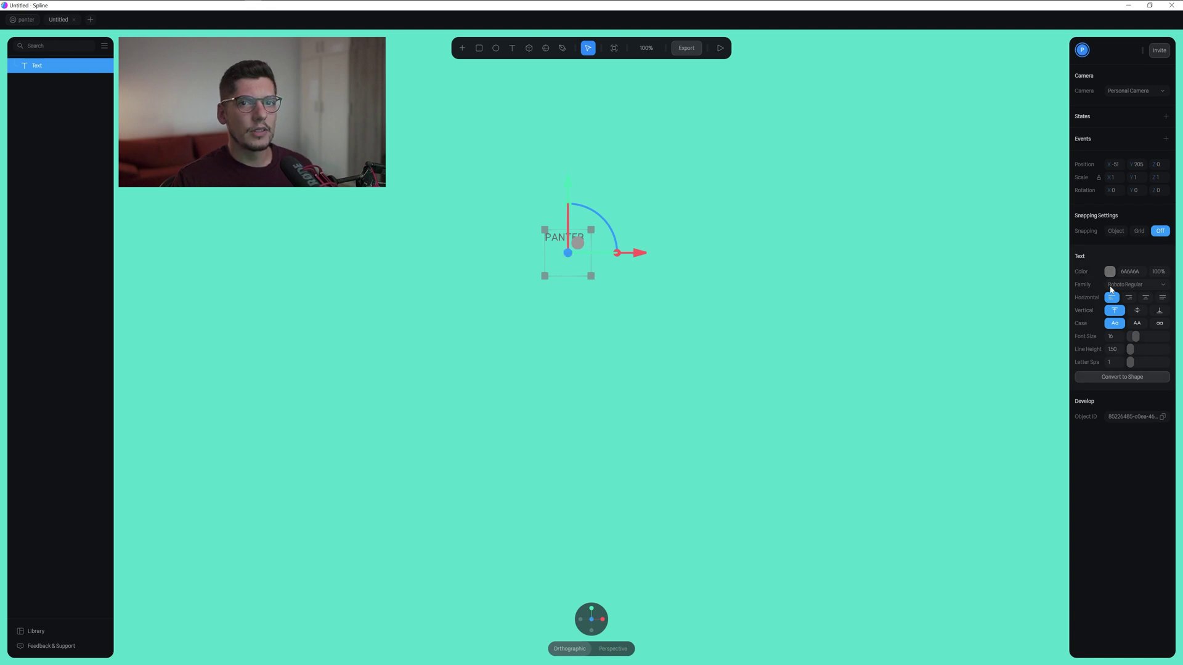
- Style the PANTER text in black Helvetiker Bold Typeface at a larger font size, and adjust its text box
{"action": "left_click", "coordinate": [1128, 286]}
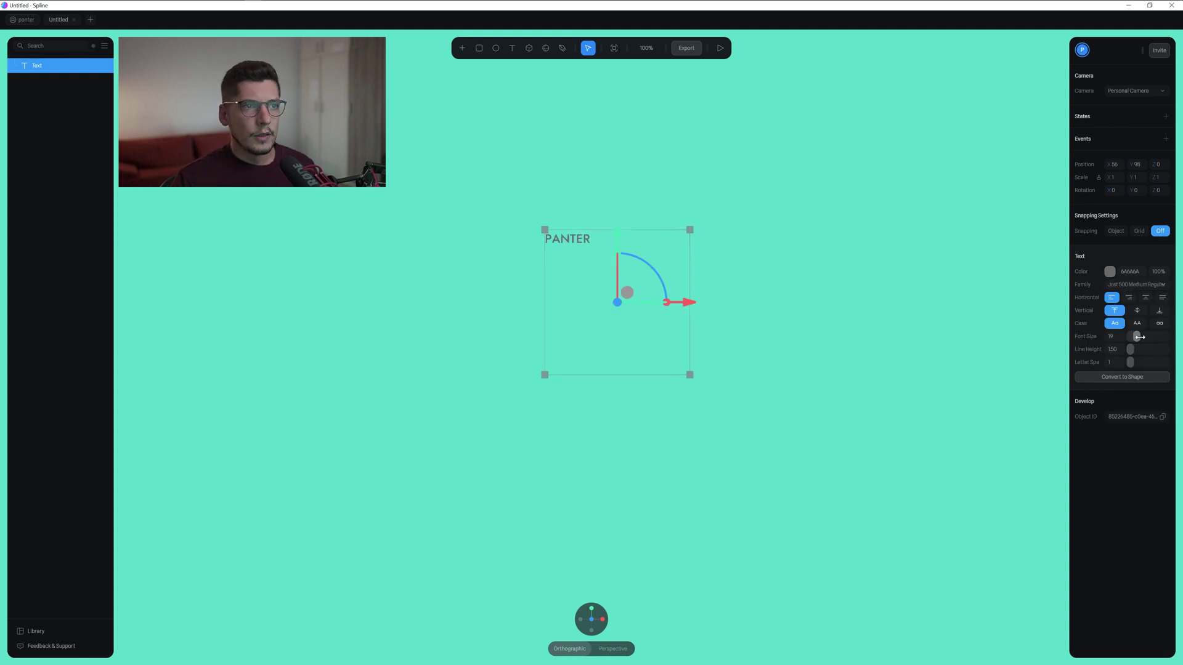
{"action": "left_click_drag", "start_coordinate": [1138, 338], "coordinate": [1155, 338]}
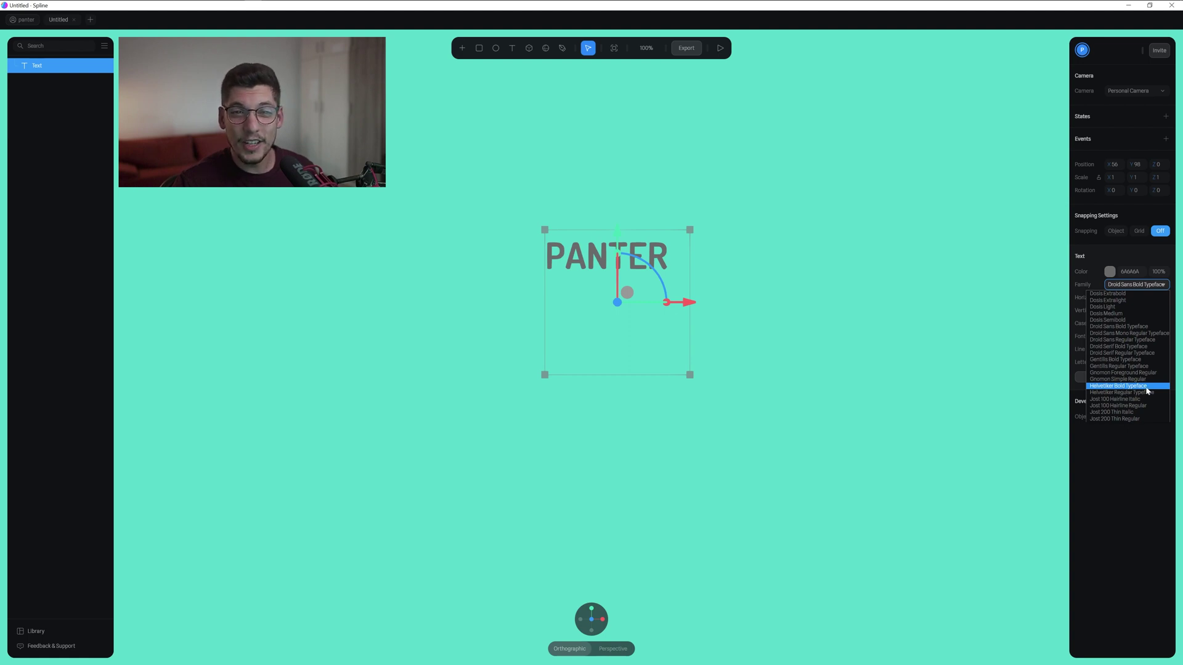
{"action": "left_click", "coordinate": [1122, 388]}
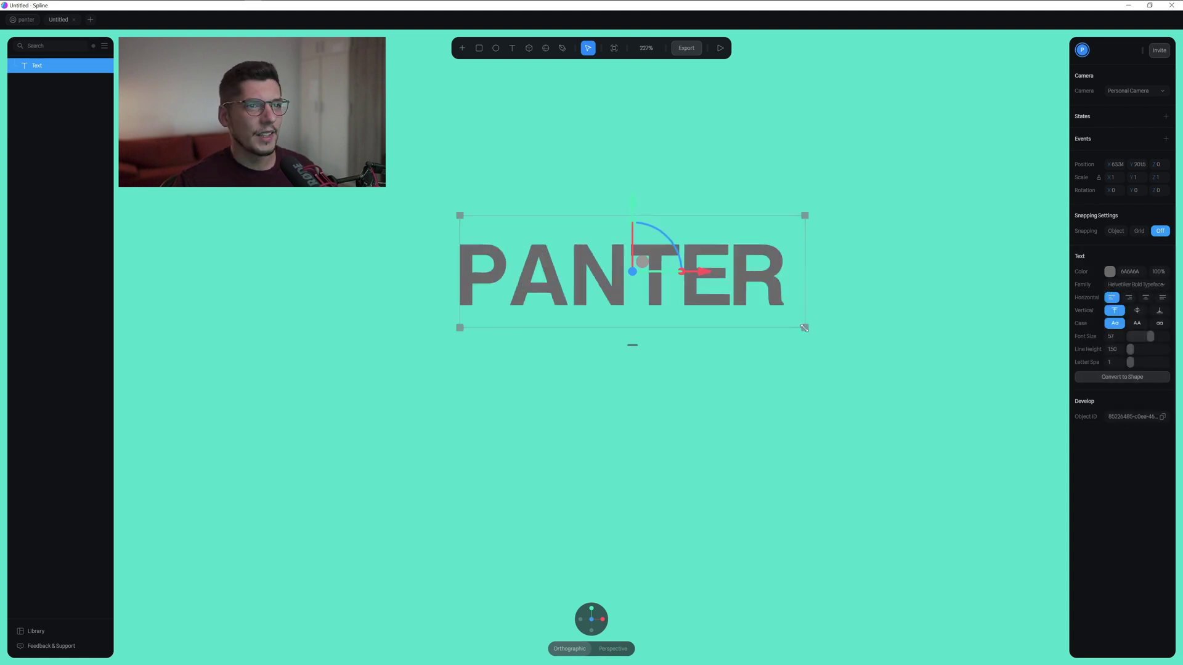
{"action": "mouse_move", "coordinate": [805, 328]}
{"action": "left_mouse_down"}
{"action": "mouse_move", "coordinate": [789, 328]}
{"action": "mouse_move", "coordinate": [802, 324]}
{"action": "mouse_move", "coordinate": [791, 339]}
{"action": "left_mouse_up"}
{"action": "left_click", "coordinate": [1111, 272]}
{"action": "left_click_drag", "start_coordinate": [1088, 370], "coordinate": [1052, 398]}
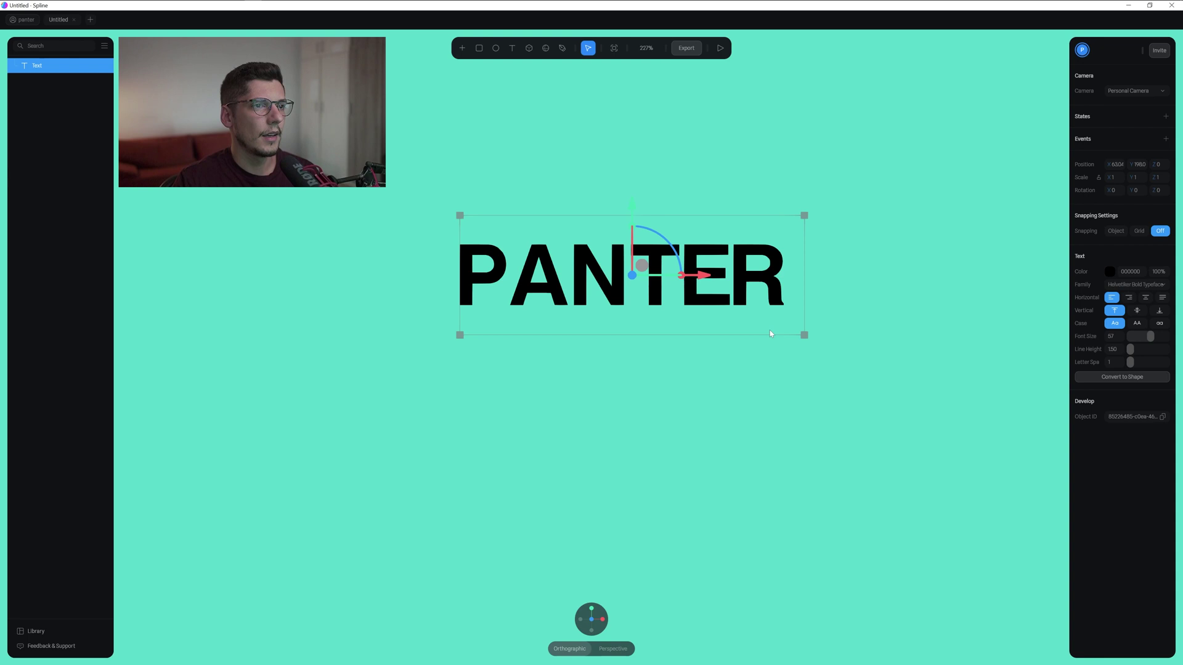
- Convert the PANTER text to shapes and ungroup it into separate letters, removing the leftover empty group
{"action": "left_click", "coordinate": [1123, 377]}
{"action": "right_click", "coordinate": [786, 302]}
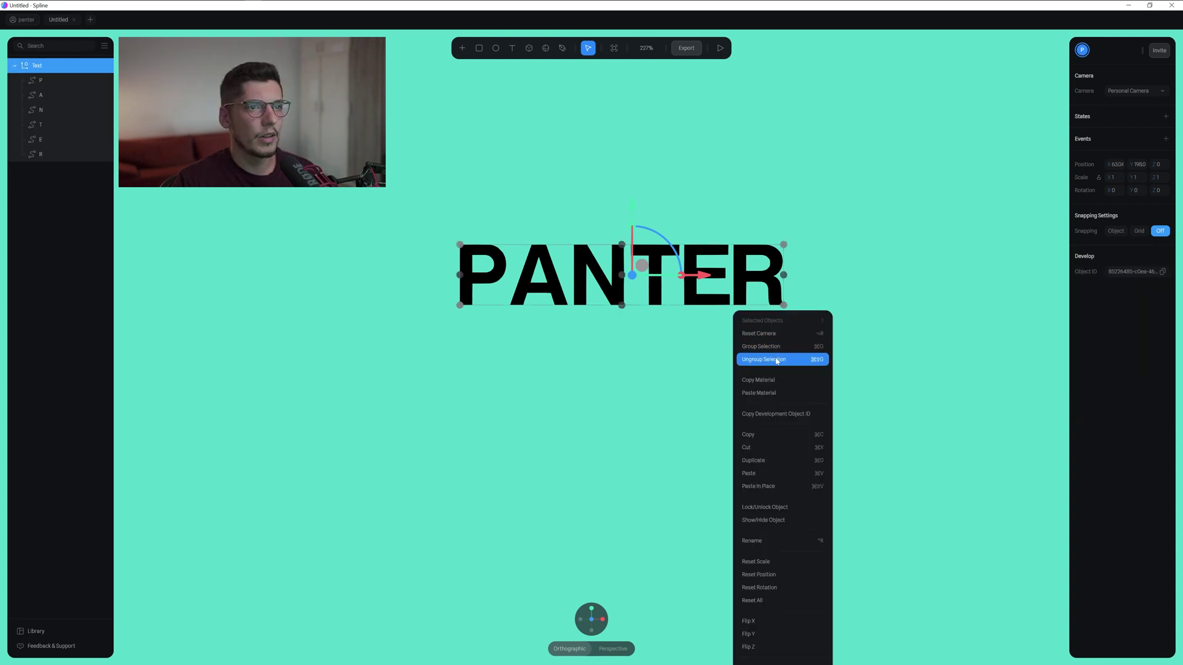
{"action": "left_click", "coordinate": [777, 360]}
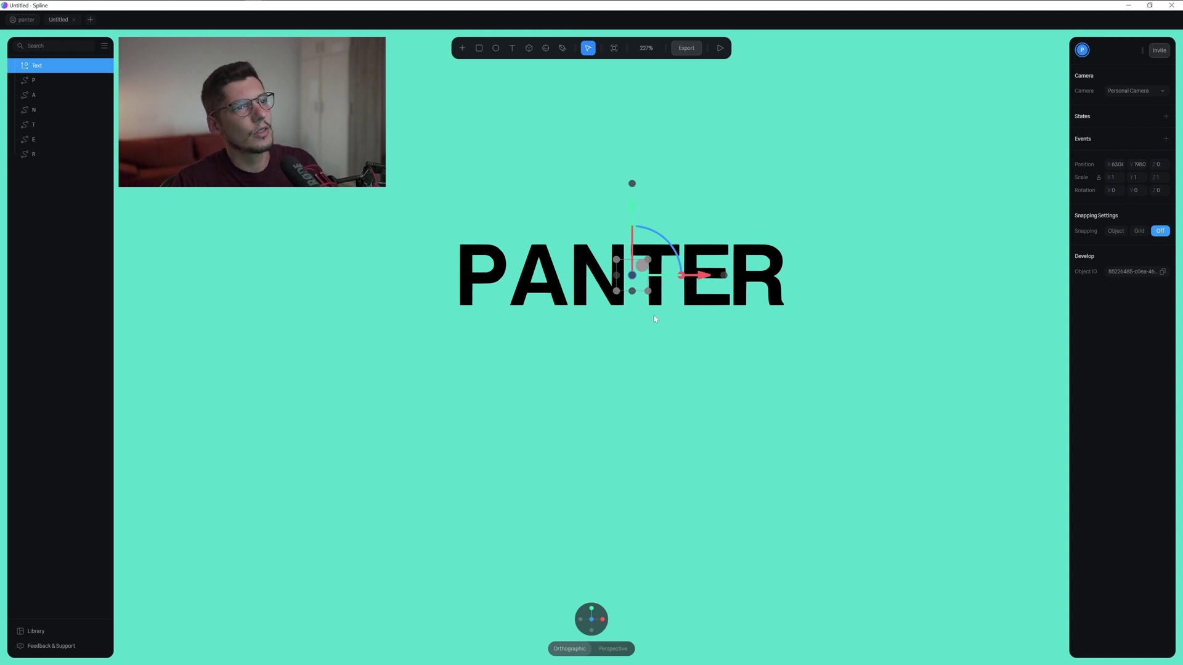
{"action": "key", "text": "Delete"}
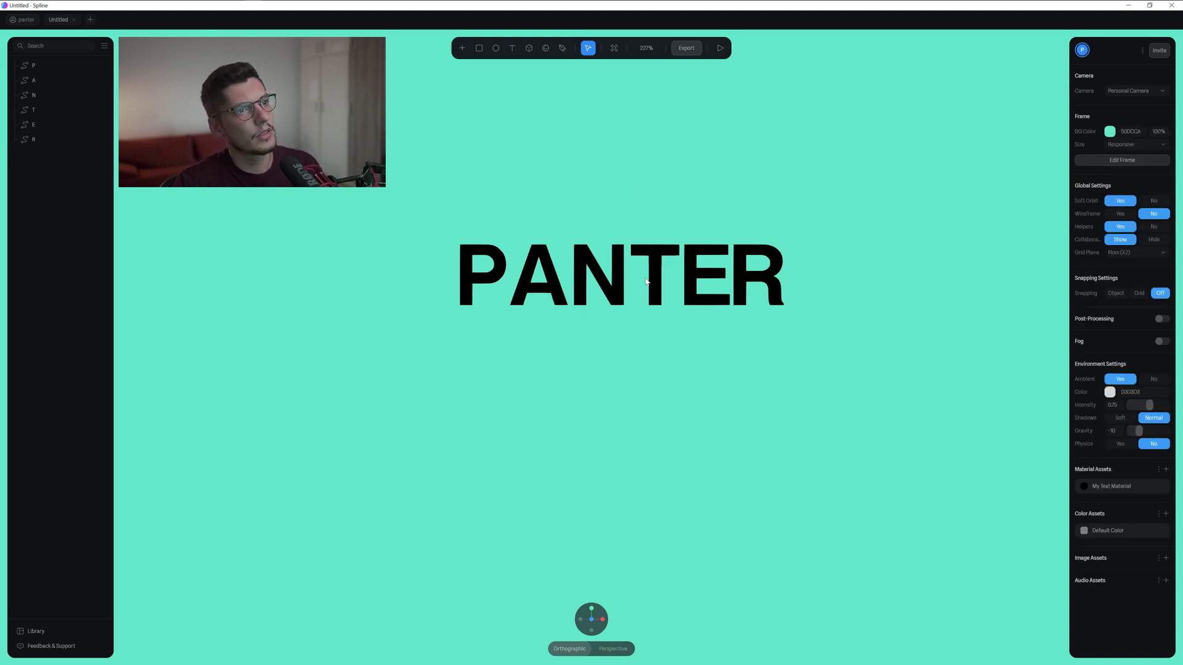
- Shift the letters A and N along X toward the P so that the letters of PAN sit tightly together
{"action": "scroll", "coordinate": [644, 280], "scroll_direction": "up", "scroll_amount": 4}
{"action": "left_click", "coordinate": [609, 228]}
{"action": "middle_click_drag", "start_coordinate": [606, 215], "coordinate": [634, 278]}
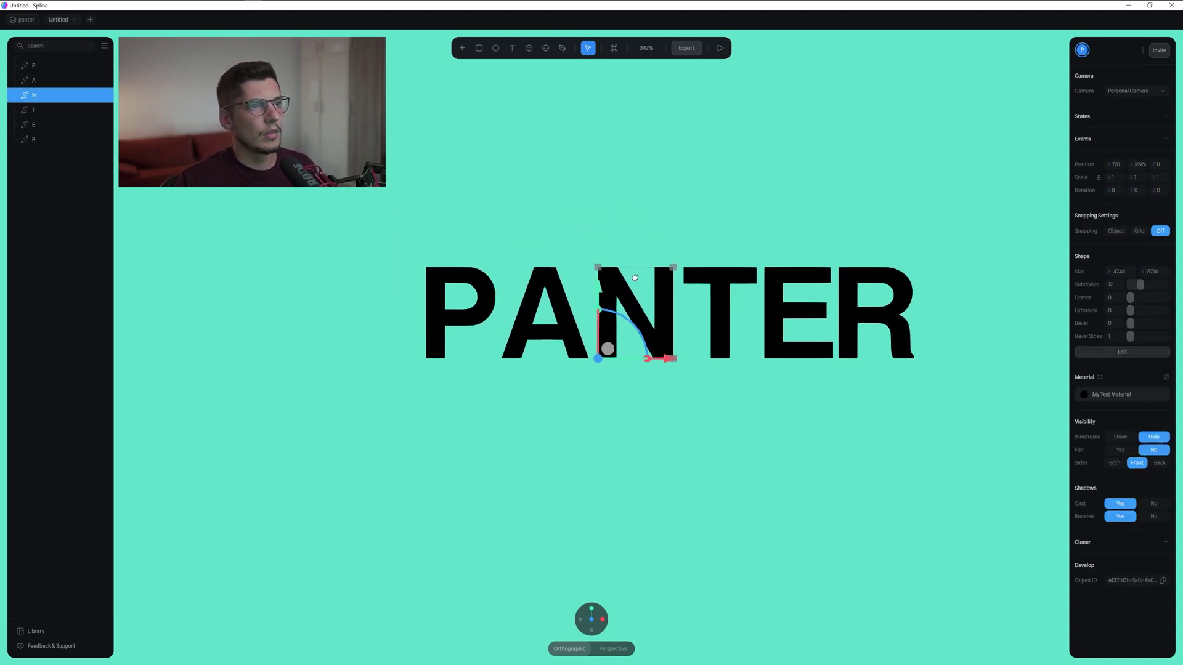
{"action": "left_click", "coordinate": [558, 313]}
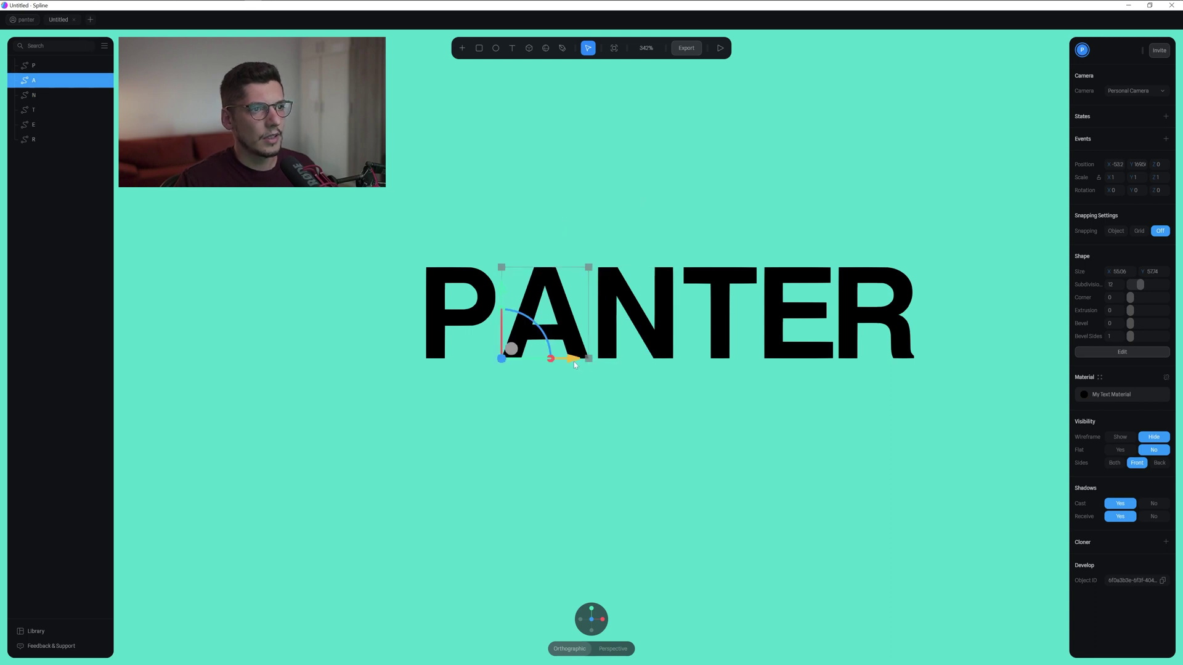
{"action": "left_click_drag", "start_coordinate": [574, 362], "coordinate": [555, 366]}
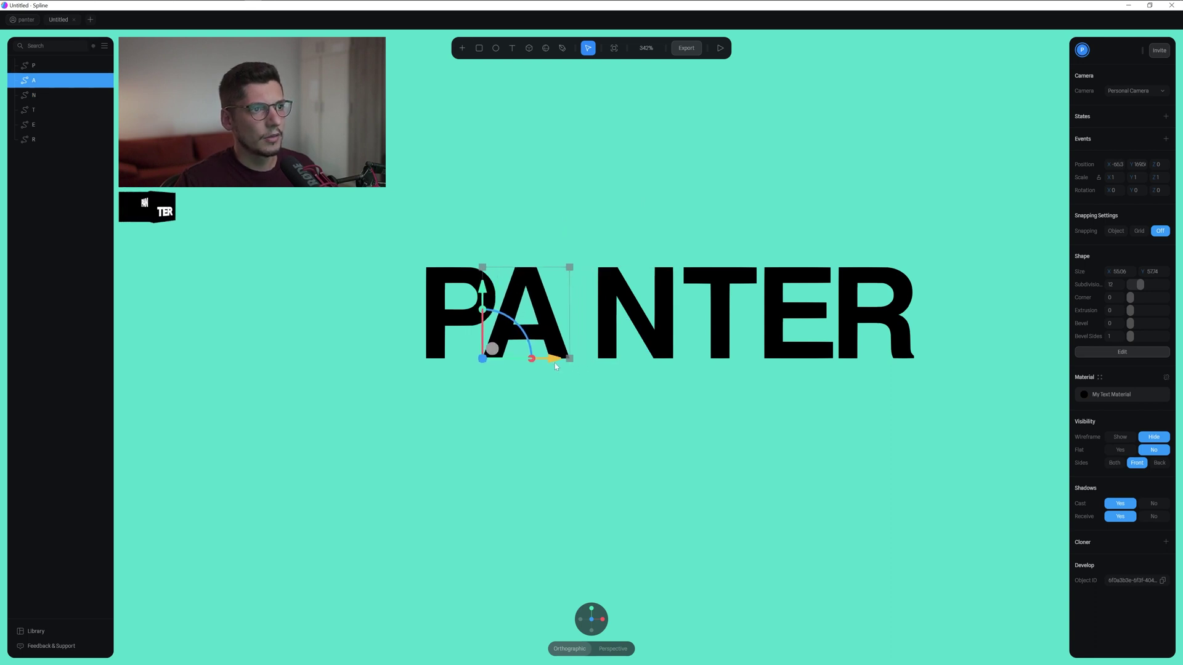
{"action": "left_click", "coordinate": [662, 351]}
{"action": "left_click_drag", "start_coordinate": [663, 360], "coordinate": [629, 361]}
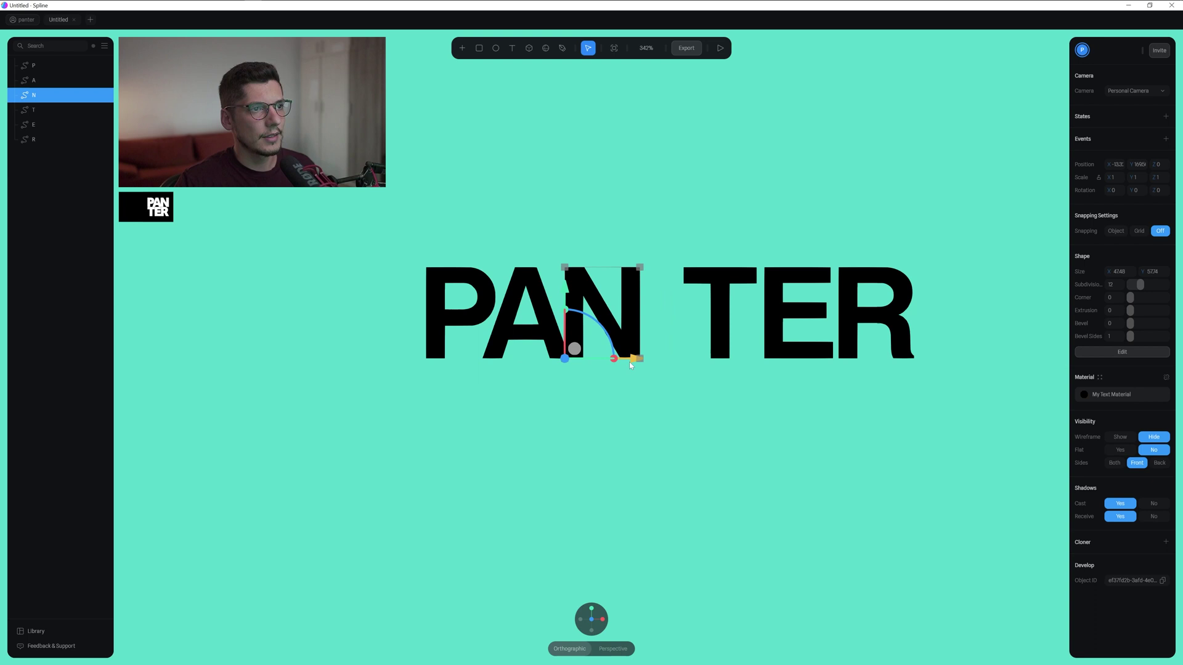
- Place the letters T, E and R beneath PAN and tighten the E and R spacing to match the width above
{"action": "left_click_drag", "start_coordinate": [711, 224], "coordinate": [905, 322]}
{"action": "left_click_drag", "start_coordinate": [809, 306], "coordinate": [552, 404]}
{"action": "left_click", "coordinate": [567, 442]}
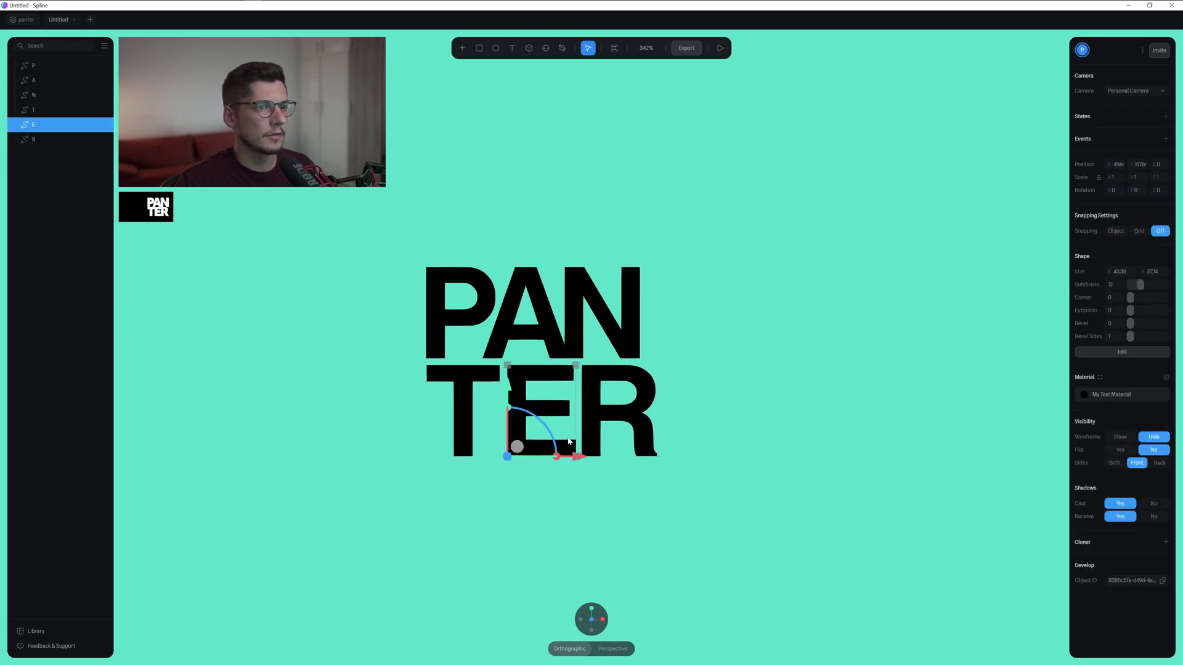
{"action": "left_click_drag", "start_coordinate": [578, 457], "coordinate": [560, 457]}
{"action": "left_click", "coordinate": [647, 448]}
{"action": "left_click_drag", "start_coordinate": [654, 457], "coordinate": [638, 457]}
{"action": "left_click", "coordinate": [553, 449]}
{"action": "left_click_drag", "start_coordinate": [562, 458], "coordinate": [568, 461]}
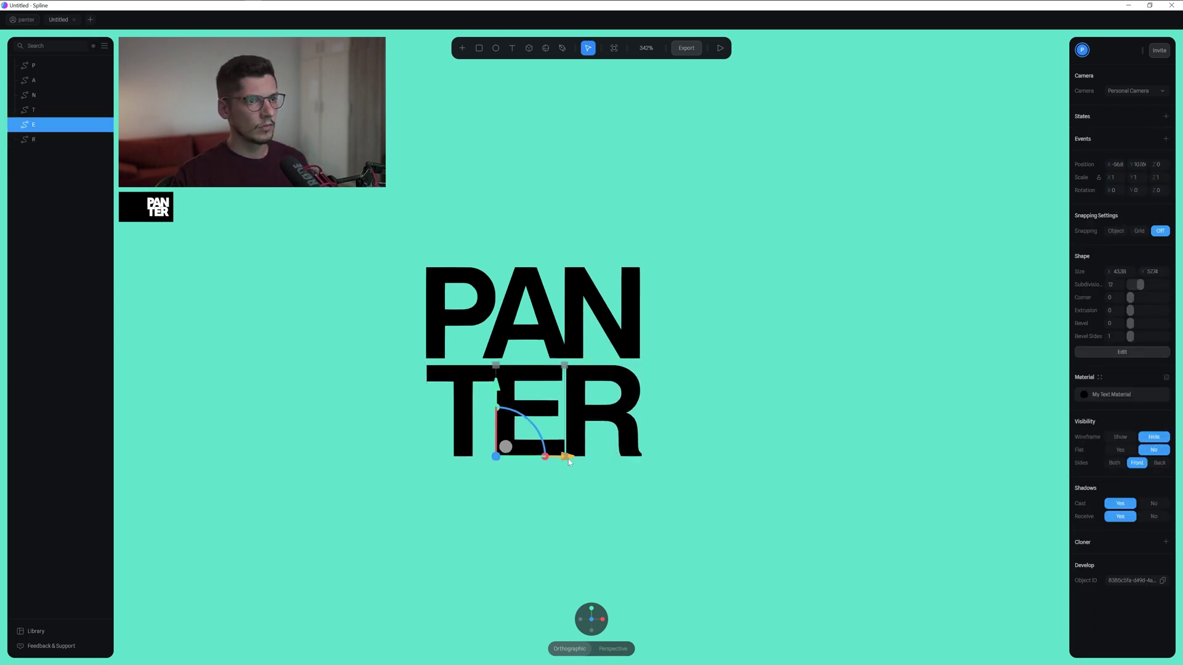
{"action": "left_click", "coordinate": [598, 498]}
- Draw a sphere about 60 units across over the PAN letters and flatten its depth to about 9.3
{"action": "middle_click_drag", "start_coordinate": [717, 272], "coordinate": [787, 252]}
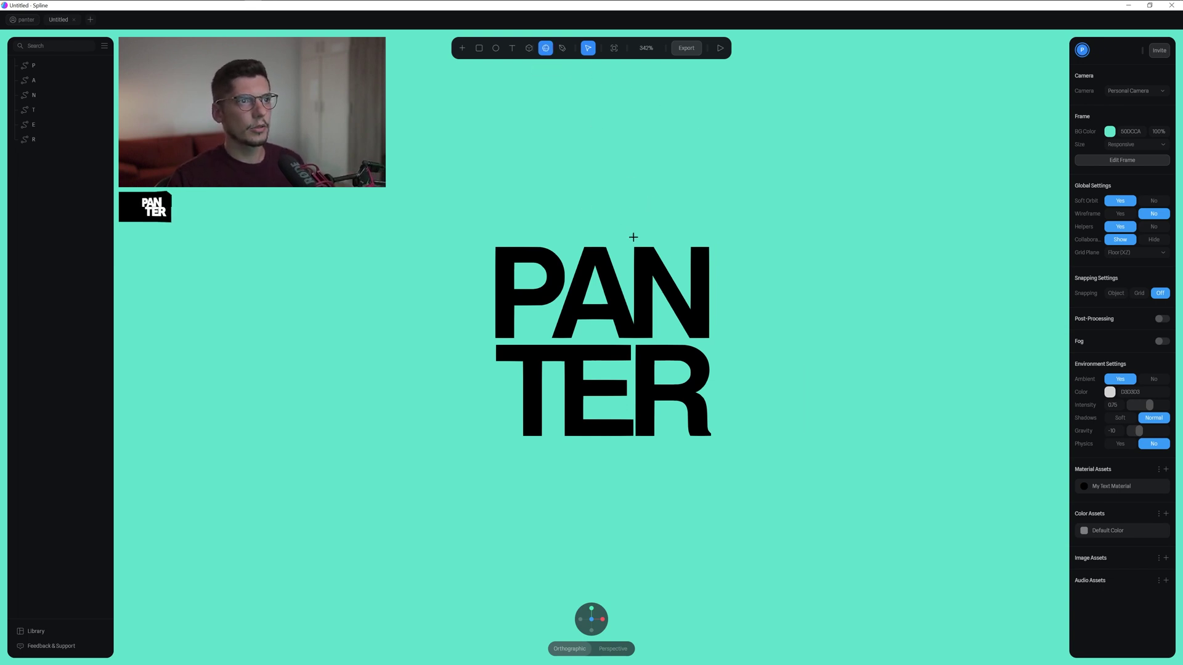
{"action": "left_click_drag", "start_coordinate": [567, 186], "coordinate": [667, 284]}
{"action": "left_click_drag", "start_coordinate": [807, 206], "coordinate": [705, 231], "text": "alt"}
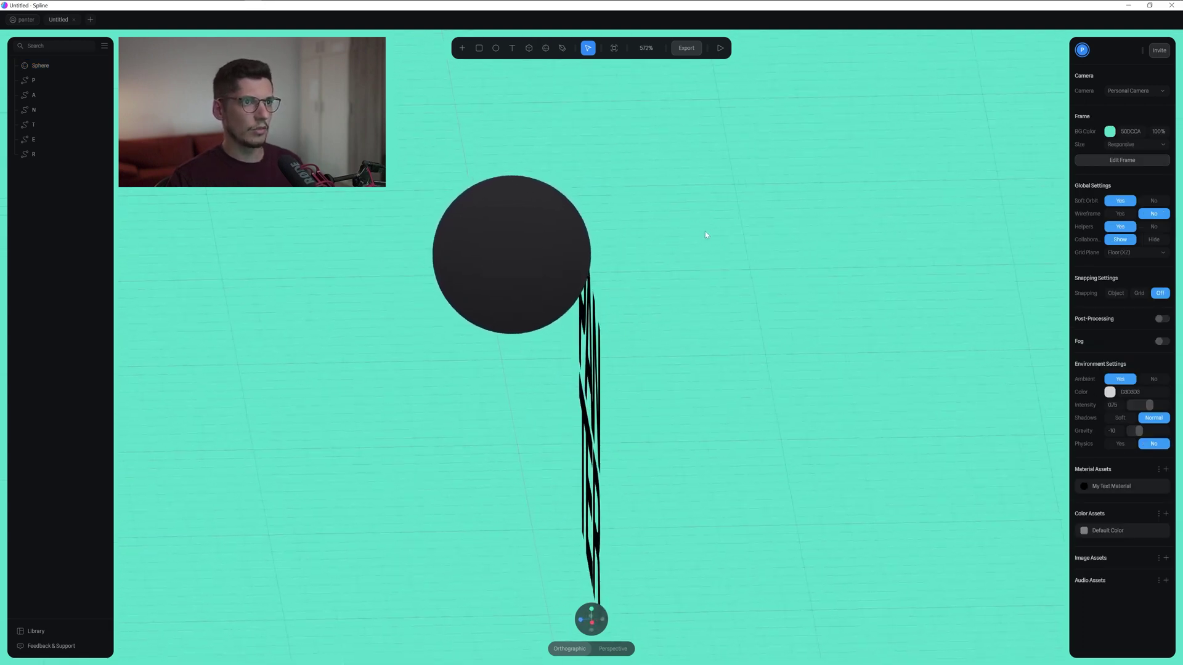
{"action": "left_click", "coordinate": [467, 241]}
{"action": "left_click_drag", "start_coordinate": [696, 234], "coordinate": [713, 237], "text": "alt"}
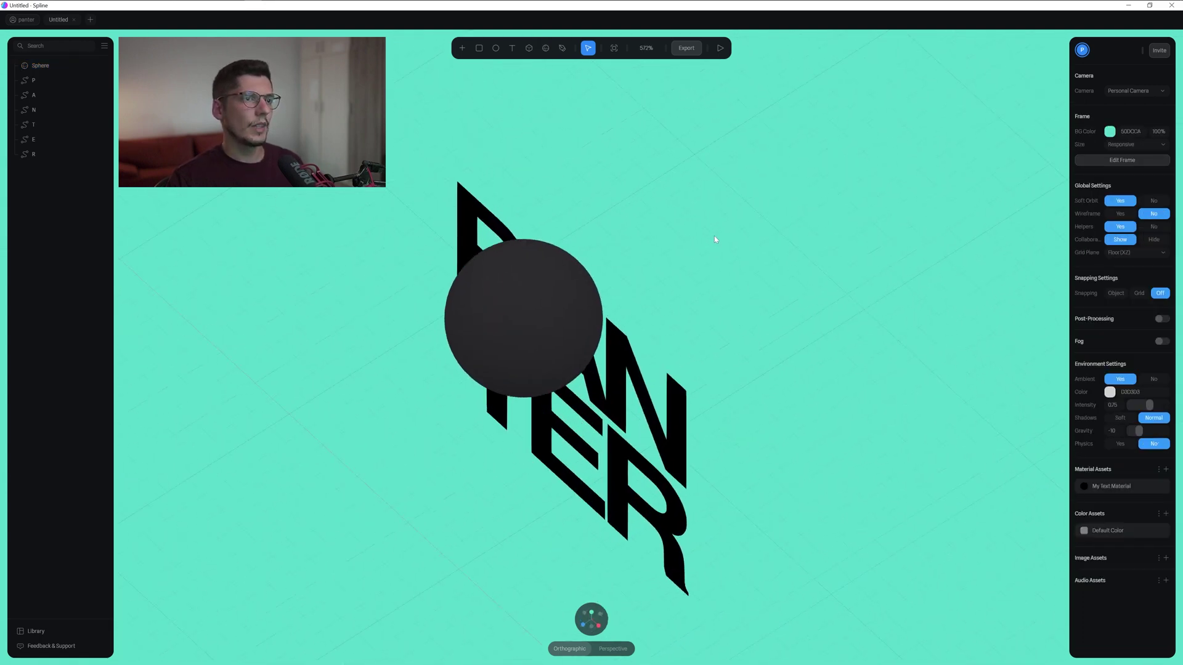
{"action": "left_click", "coordinate": [544, 308]}
{"action": "mouse_move", "coordinate": [698, 295]}
{"action": "left_mouse_down"}
{"action": "mouse_move", "coordinate": [717, 286]}
{"action": "mouse_move", "coordinate": [684, 290]}
{"action": "left_mouse_up"}
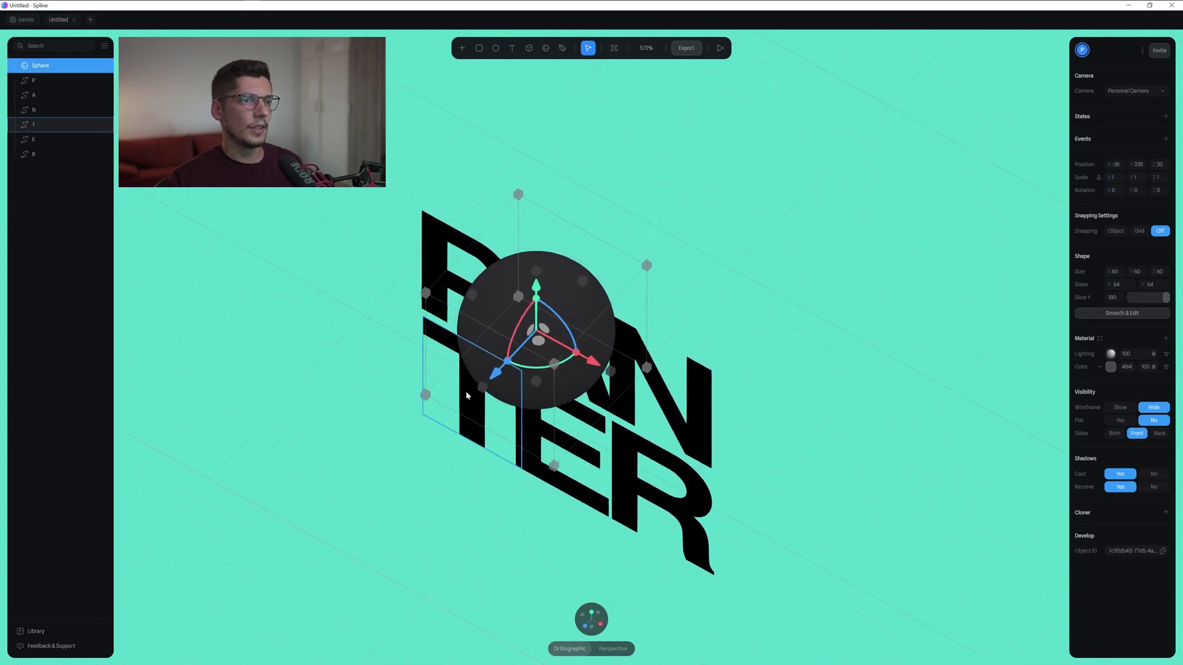
{"action": "left_click_drag", "start_coordinate": [482, 391], "coordinate": [572, 313]}
- Move the flattened sphere forward along Z to about 6.4 so it sits in front of the letters
{"action": "middle_click_drag", "start_coordinate": [714, 286], "coordinate": [679, 304]}
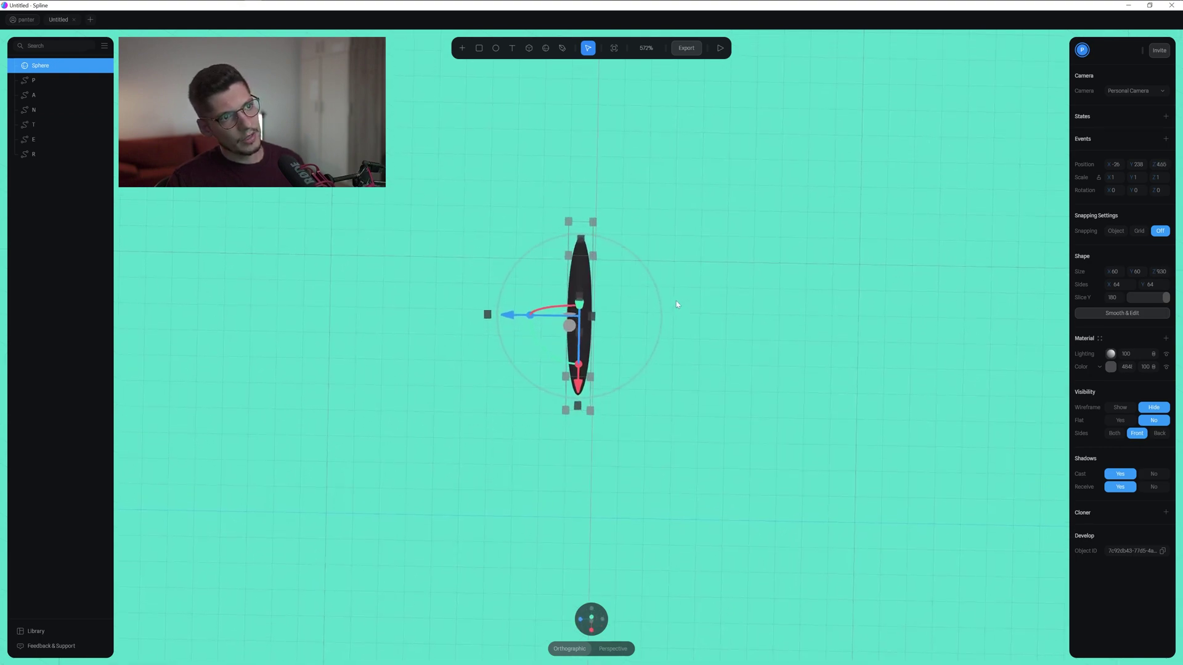
{"action": "right_click_drag", "start_coordinate": [676, 304], "coordinate": [679, 275]}
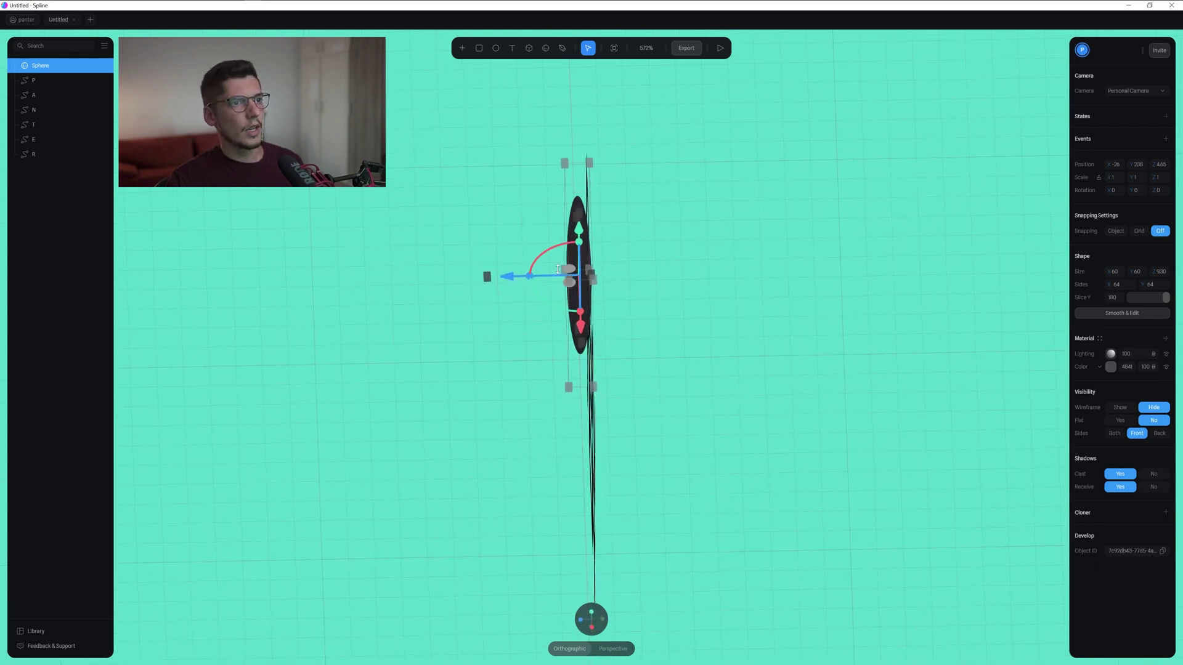
{"action": "left_click_drag", "start_coordinate": [496, 277], "coordinate": [492, 277]}
{"action": "right_click_drag", "start_coordinate": [658, 333], "coordinate": [719, 304]}
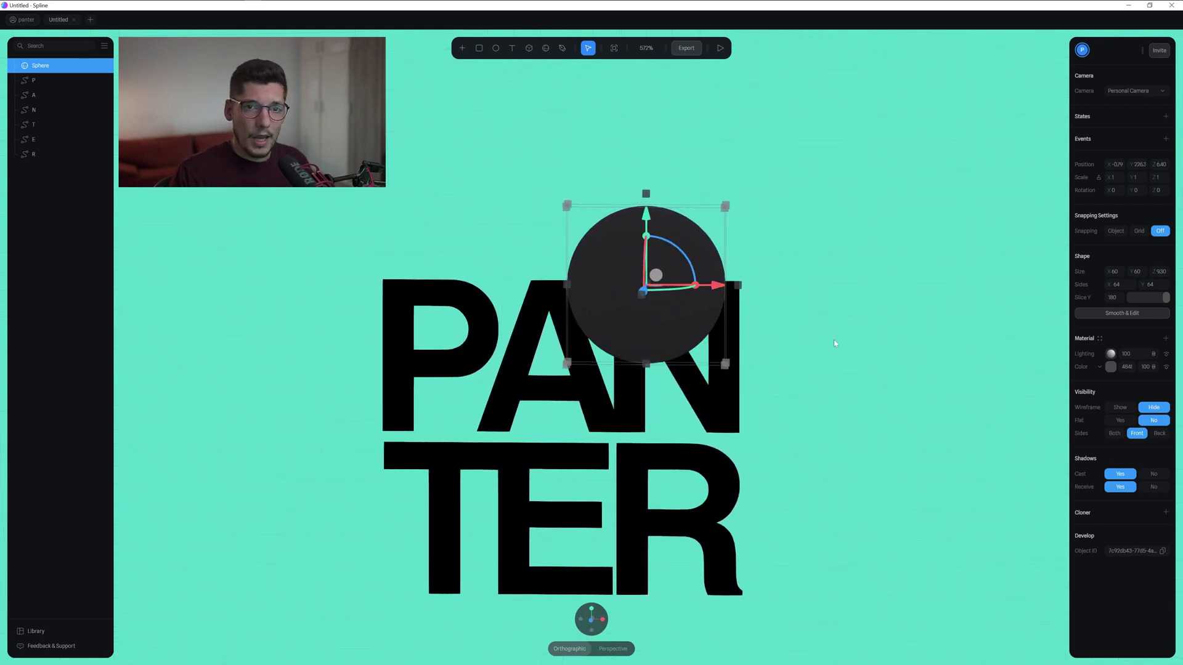
- Add a Glass layer on top of the sphere's material and move the sphere over the letter N
{"action": "left_click", "coordinate": [1165, 339]}
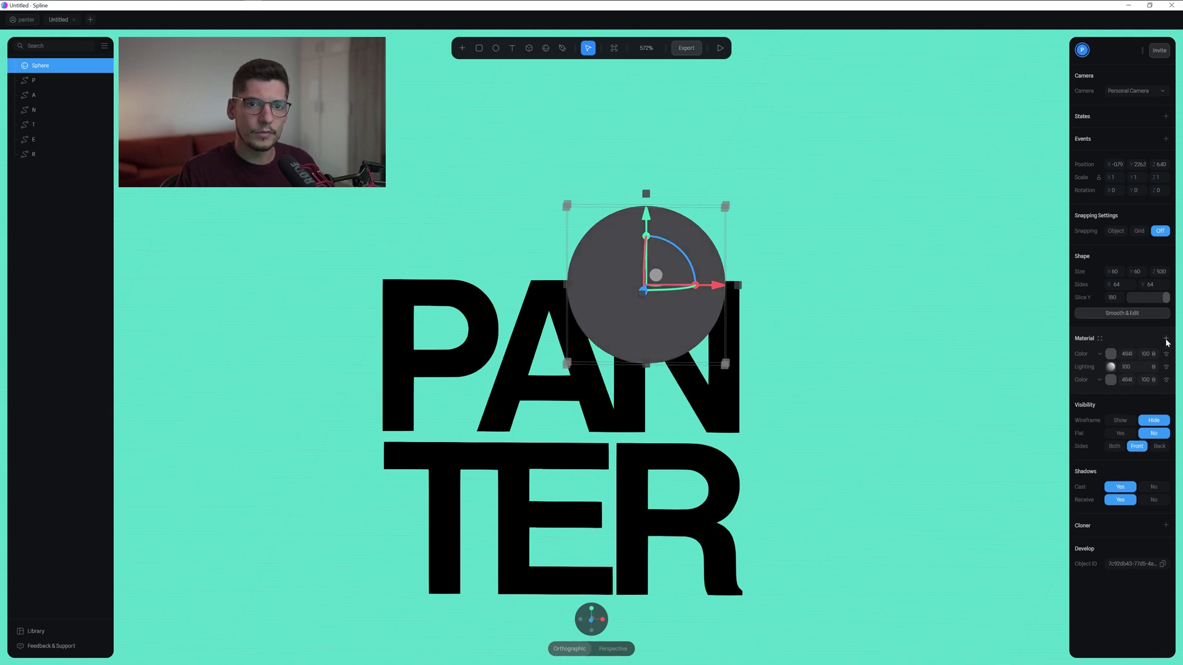
{"action": "left_click", "coordinate": [1099, 354]}
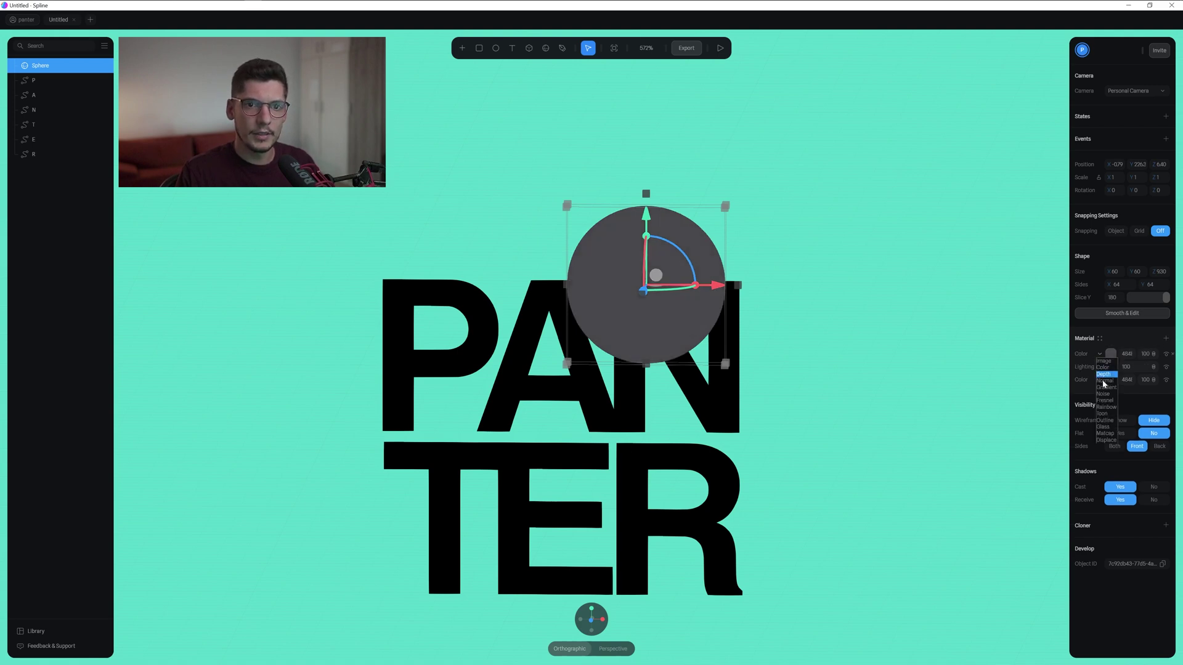
{"action": "left_click", "coordinate": [1107, 427]}
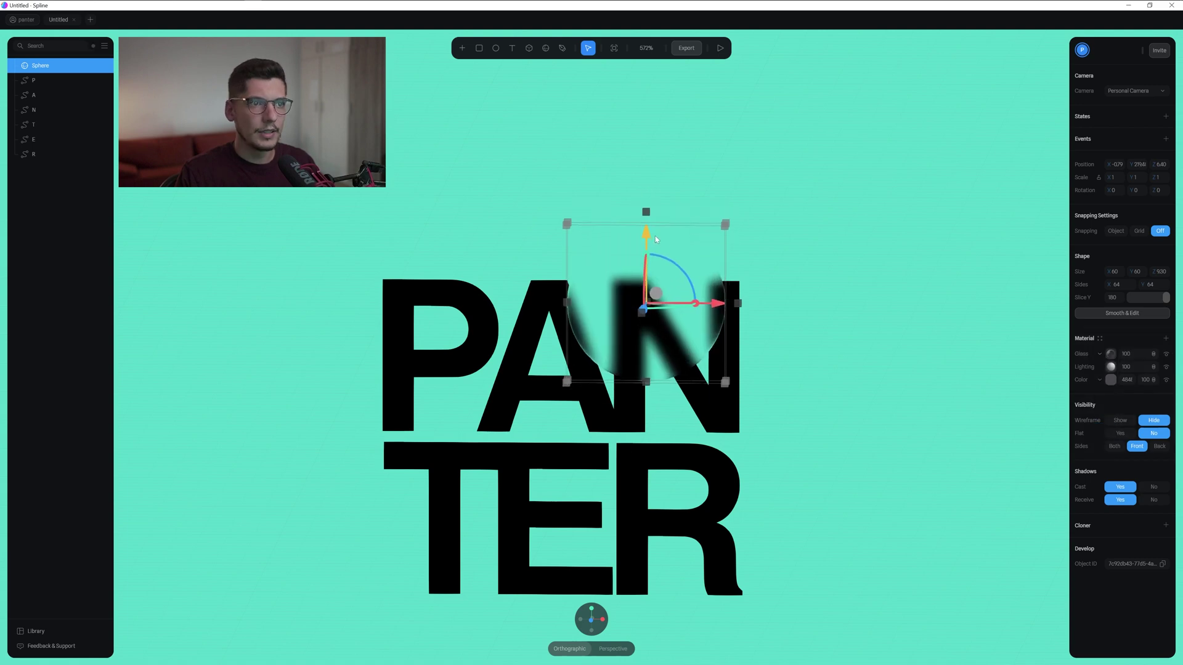
{"action": "left_click_drag", "start_coordinate": [716, 304], "coordinate": [772, 302]}
- Set the sphere's Glass layer to blur 0, thickness 45 and refraction about 0.84
{"action": "left_click", "coordinate": [1111, 354]}
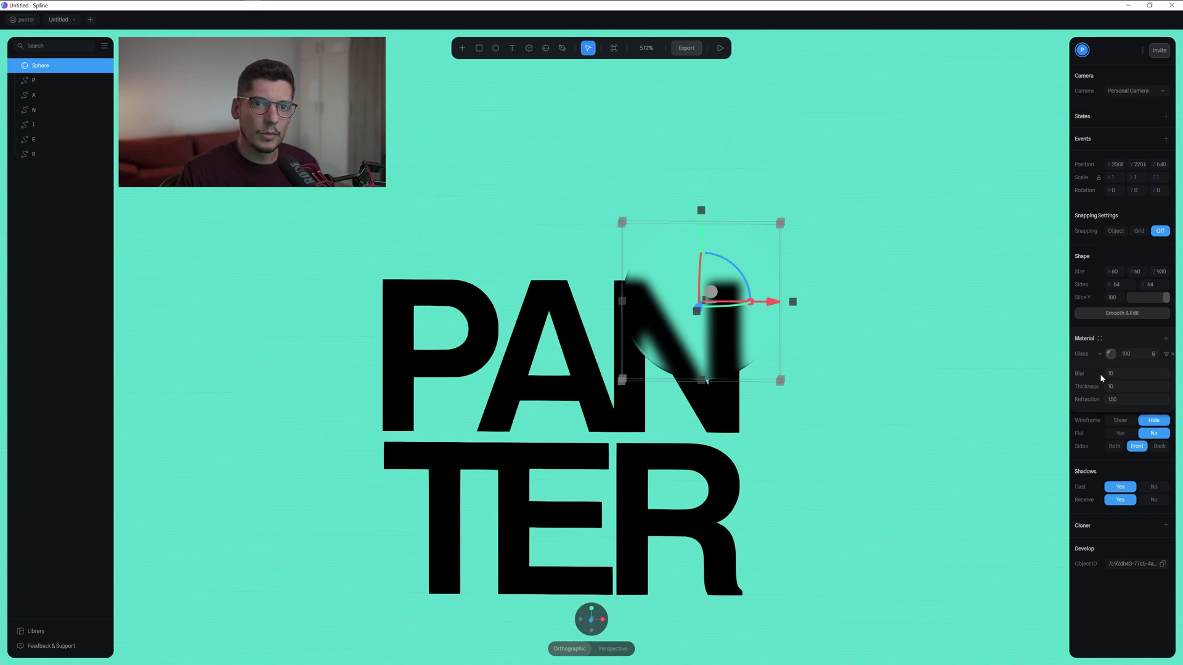
{"action": "left_click_drag", "start_coordinate": [1107, 374], "coordinate": [1087, 374]}
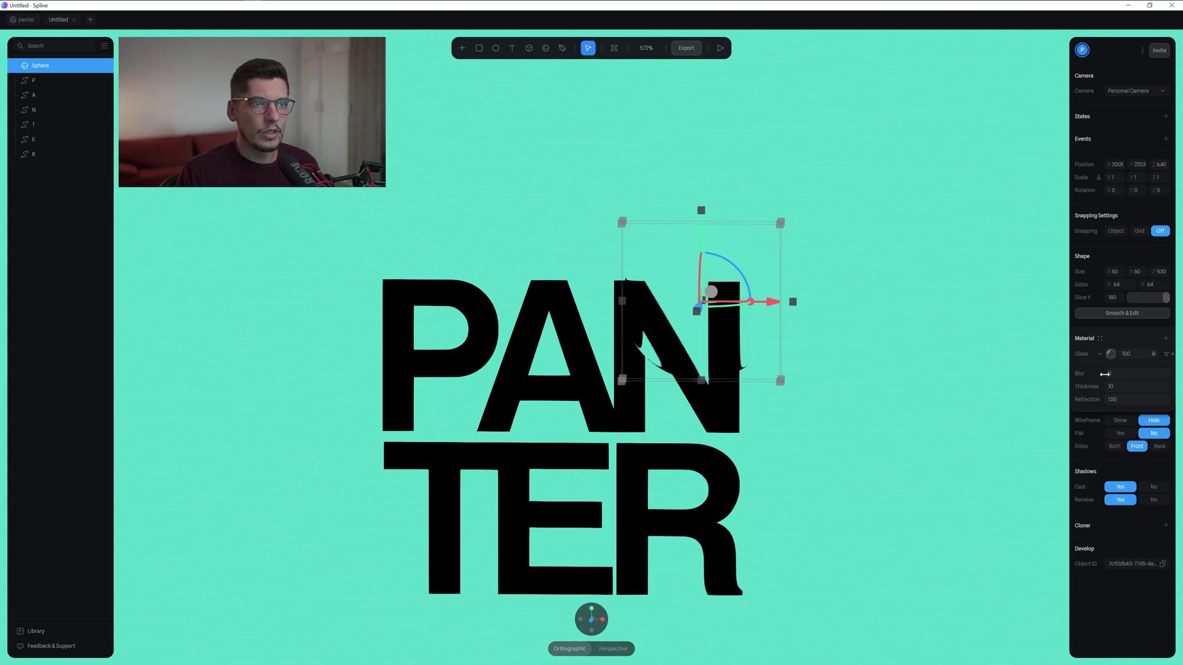
{"action": "mouse_move", "coordinate": [1106, 389]}
{"action": "left_mouse_down"}
{"action": "mouse_move", "coordinate": [1122, 390]}
{"action": "mouse_move", "coordinate": [1058, 390]}
{"action": "mouse_move", "coordinate": [1122, 389]}
{"action": "left_mouse_up"}
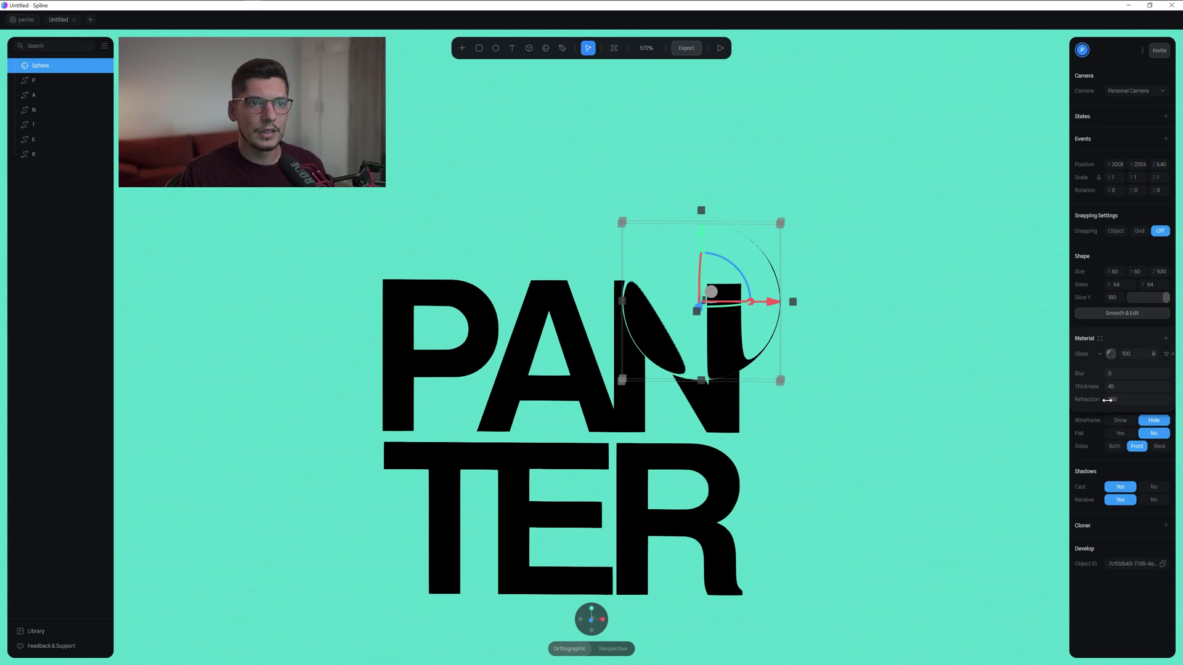
{"action": "left_click_drag", "start_coordinate": [1112, 400], "coordinate": [1077, 400]}
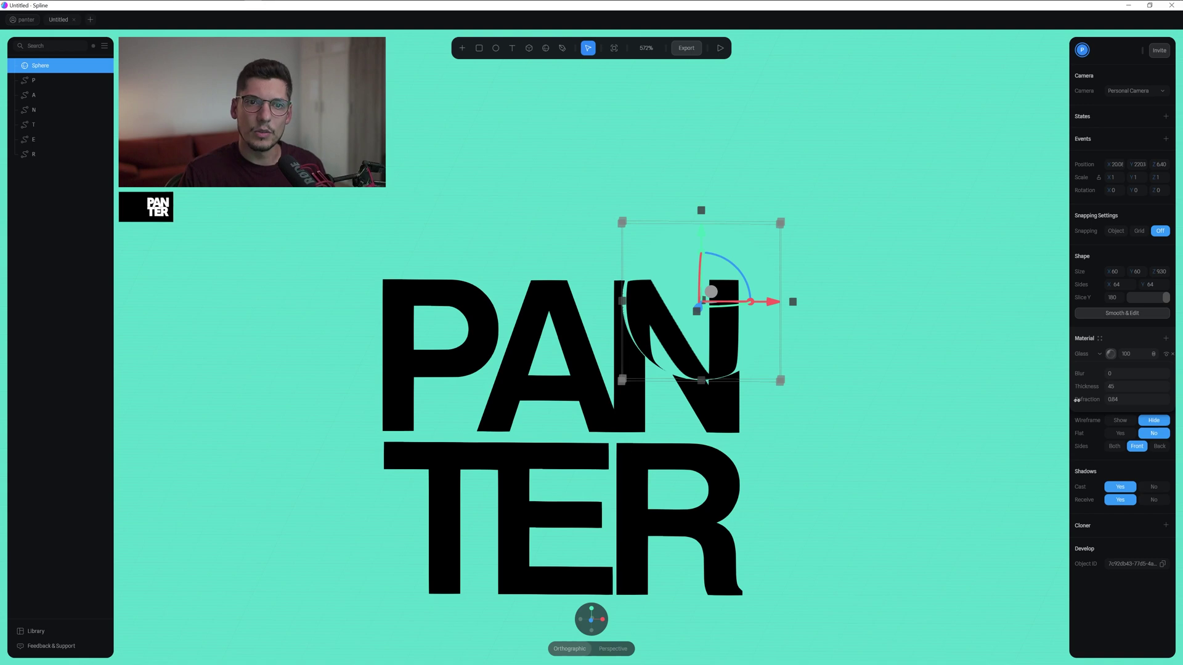
- Move the glass sphere down to the gap between the N and R, and place a duplicate over the tops of P and A
{"action": "left_click_drag", "start_coordinate": [699, 299], "coordinate": [713, 382]}
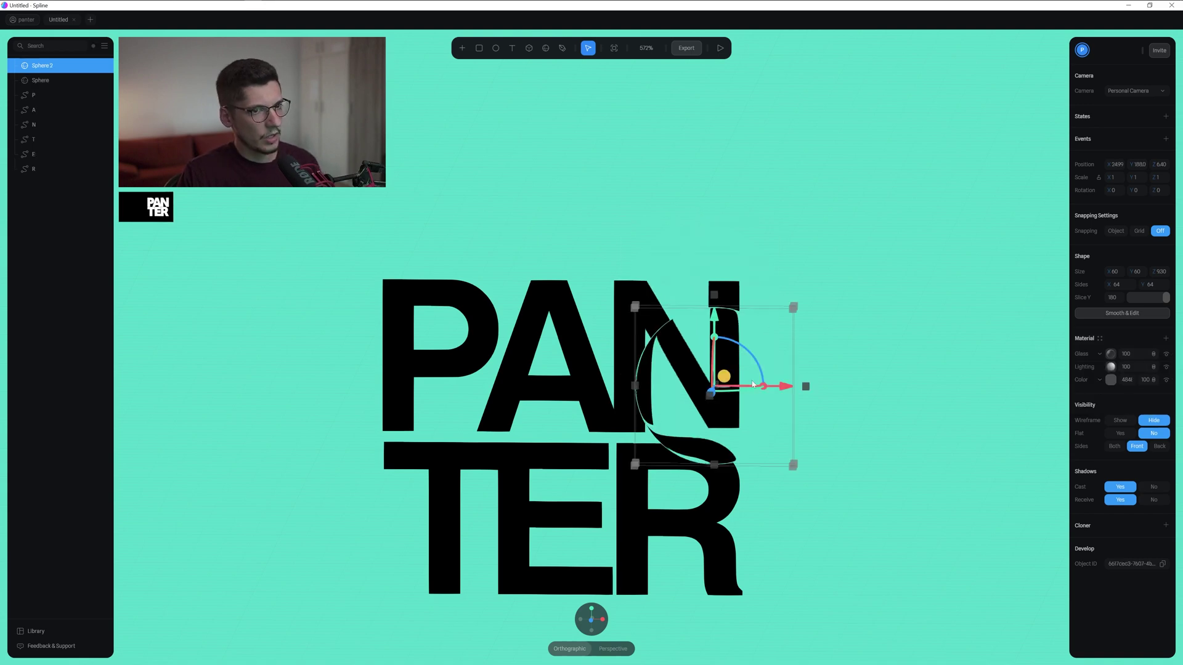
{"action": "left_click_drag", "start_coordinate": [788, 386], "coordinate": [566, 374], "text": "alt"}
{"action": "left_click_drag", "start_coordinate": [491, 321], "coordinate": [500, 234]}
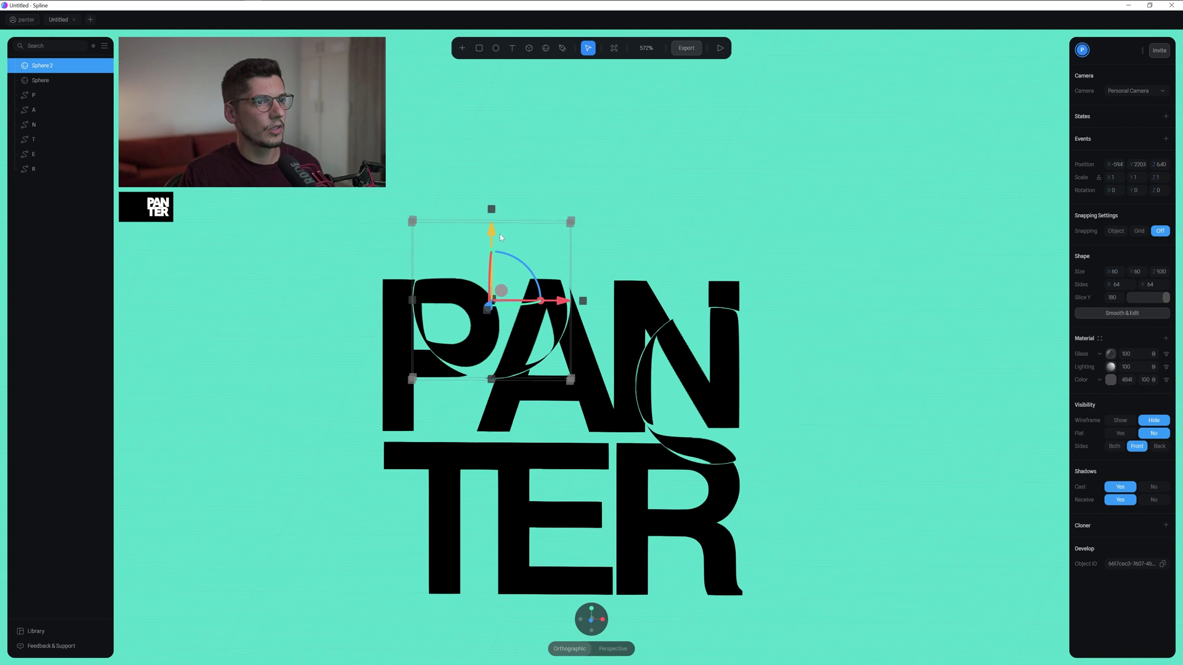
{"action": "left_click", "coordinate": [1111, 355]}
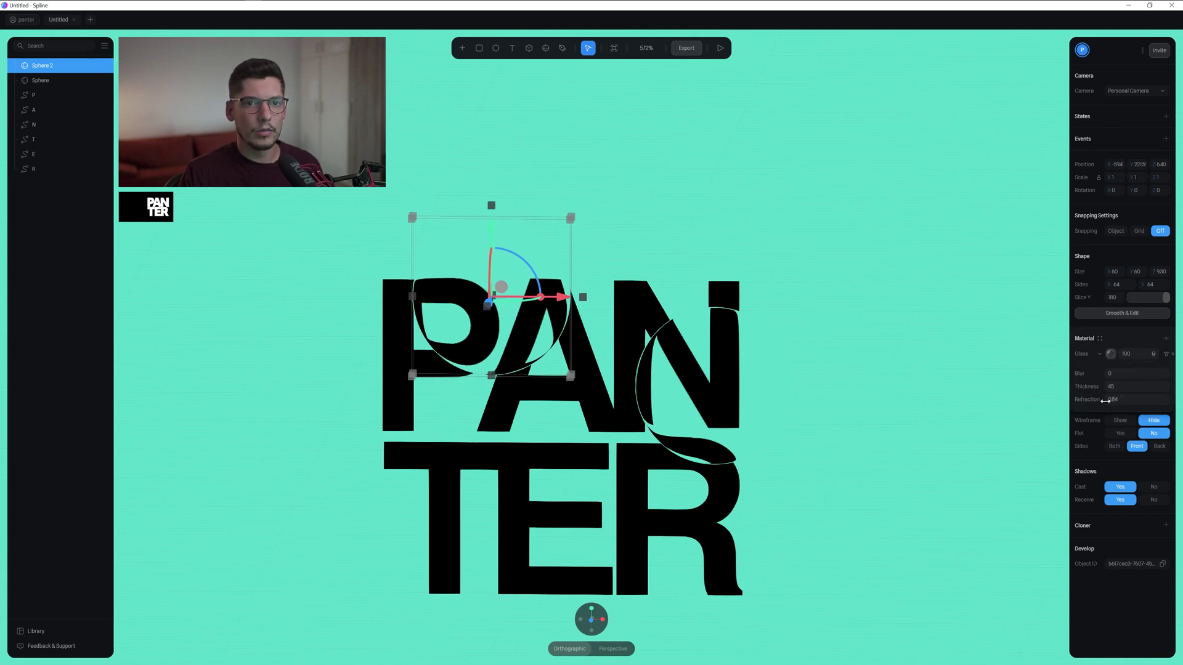
{"action": "left_click", "coordinate": [864, 375]}
- Bring the duplicate sphere over P and A forward along Z to about 10.3 and enlarge it to about 71.5 across
{"action": "left_click_drag", "start_coordinate": [839, 267], "coordinate": [788, 312], "text": "alt"}
{"action": "right_click_drag", "start_coordinate": [789, 316], "coordinate": [494, 258]}
{"action": "left_click", "coordinate": [519, 252]}
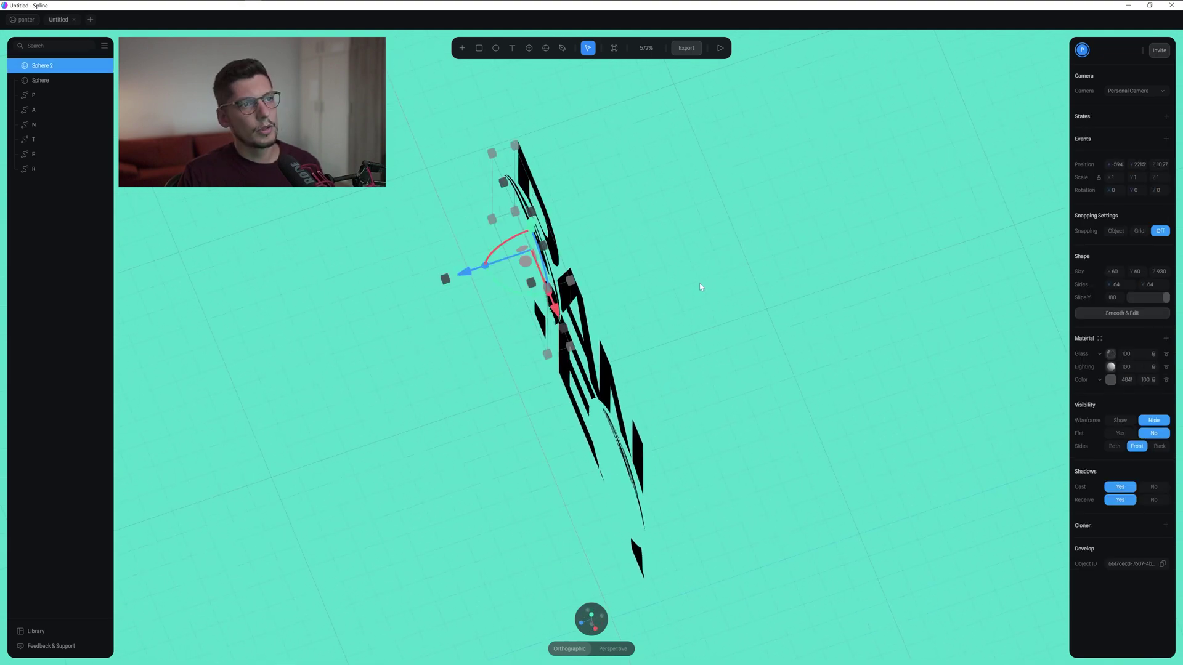
{"action": "left_click_drag", "start_coordinate": [678, 281], "coordinate": [714, 240], "text": "alt"}
{"action": "mouse_move", "coordinate": [577, 621]}
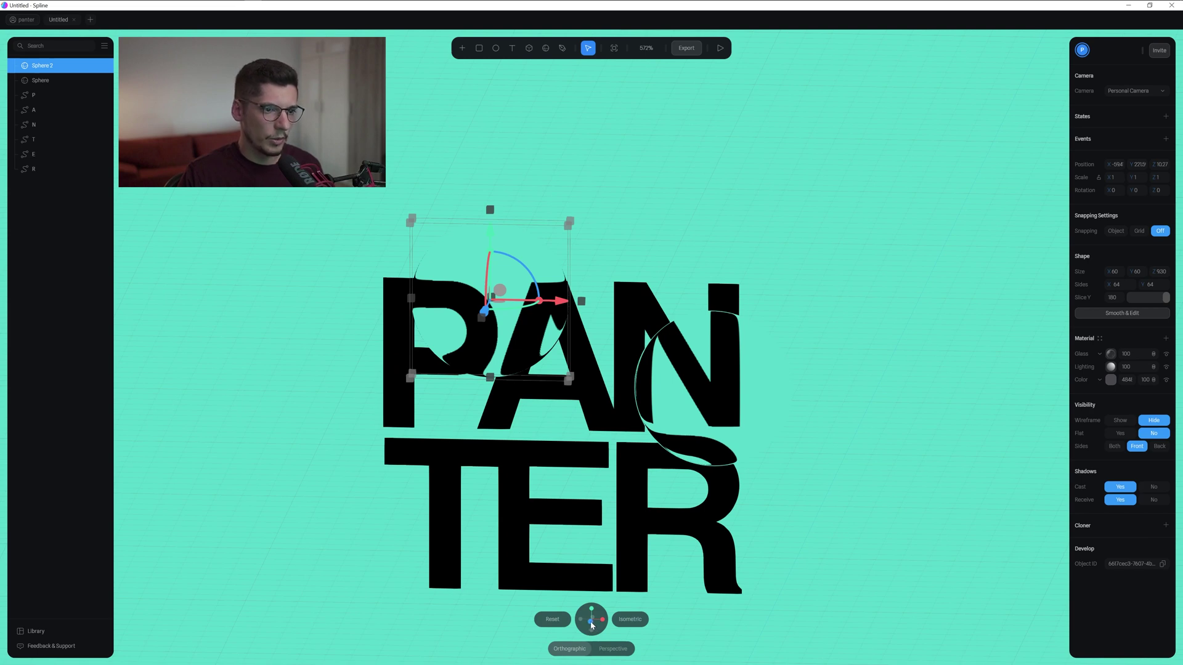
{"action": "left_click", "coordinate": [592, 626]}
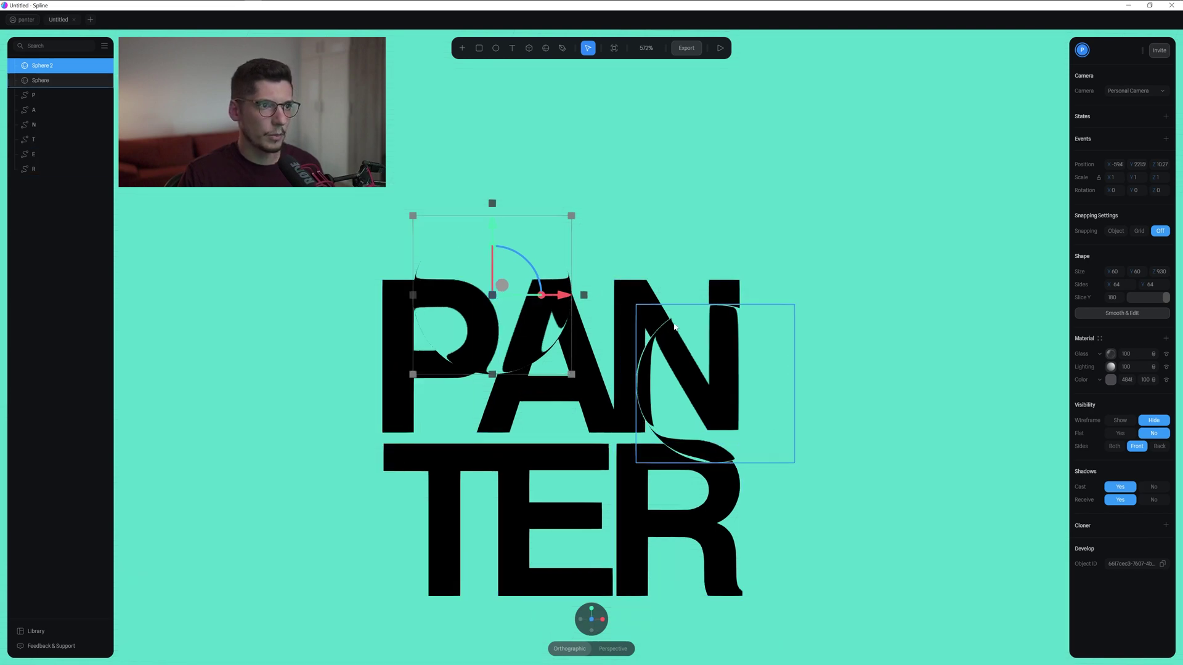
{"action": "middle_click_drag", "start_coordinate": [705, 225], "coordinate": [723, 180]}
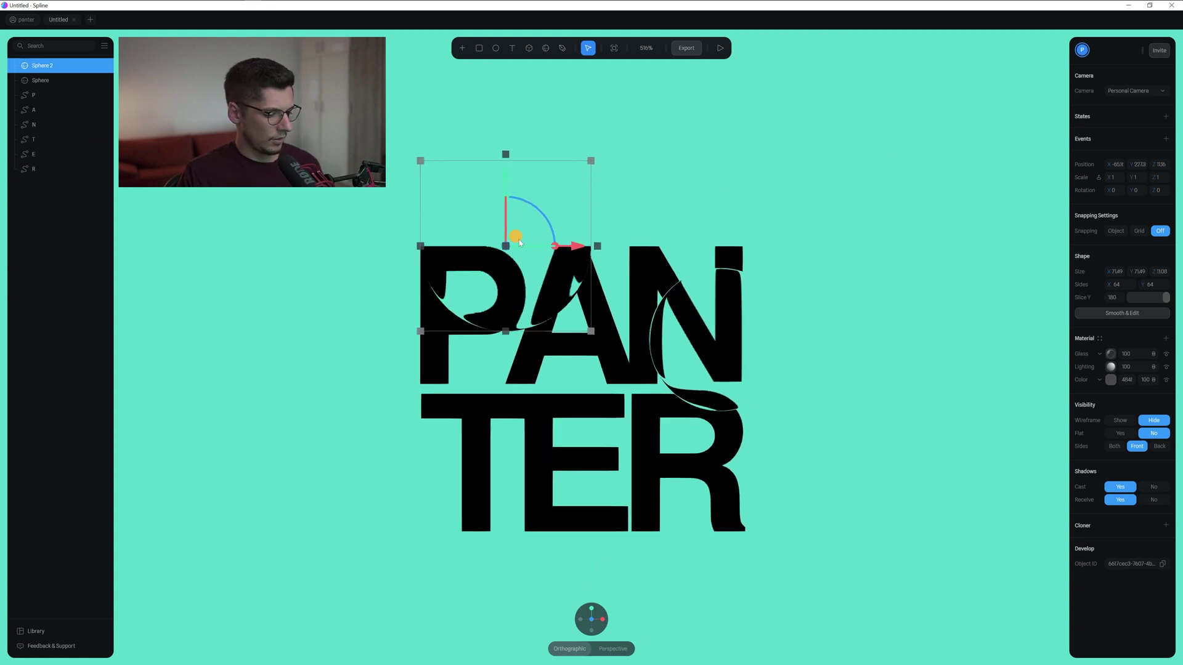
- Duplicate the enlarged sphere, shrink the copy to about 29.3 across, bring it forward along Z and move it up on the P
{"action": "key", "text": "ctrl+d"}
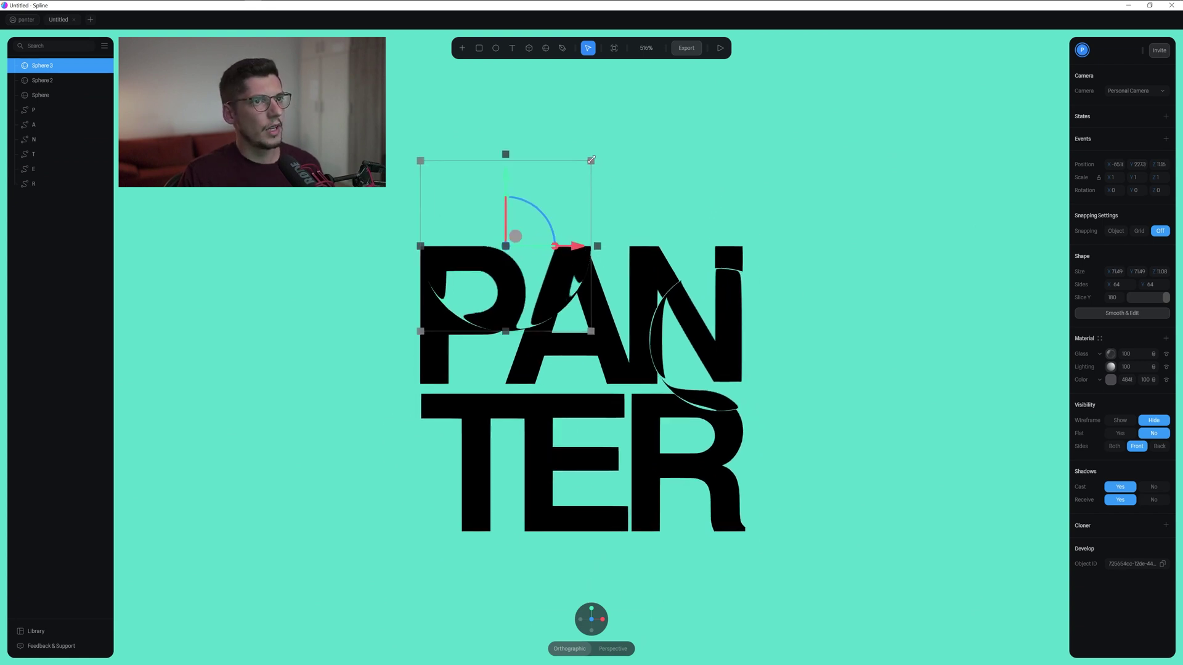
{"action": "left_click_drag", "start_coordinate": [592, 160], "coordinate": [454, 262]}
{"action": "left_click_drag", "start_coordinate": [684, 150], "coordinate": [584, 221], "text": "alt"}
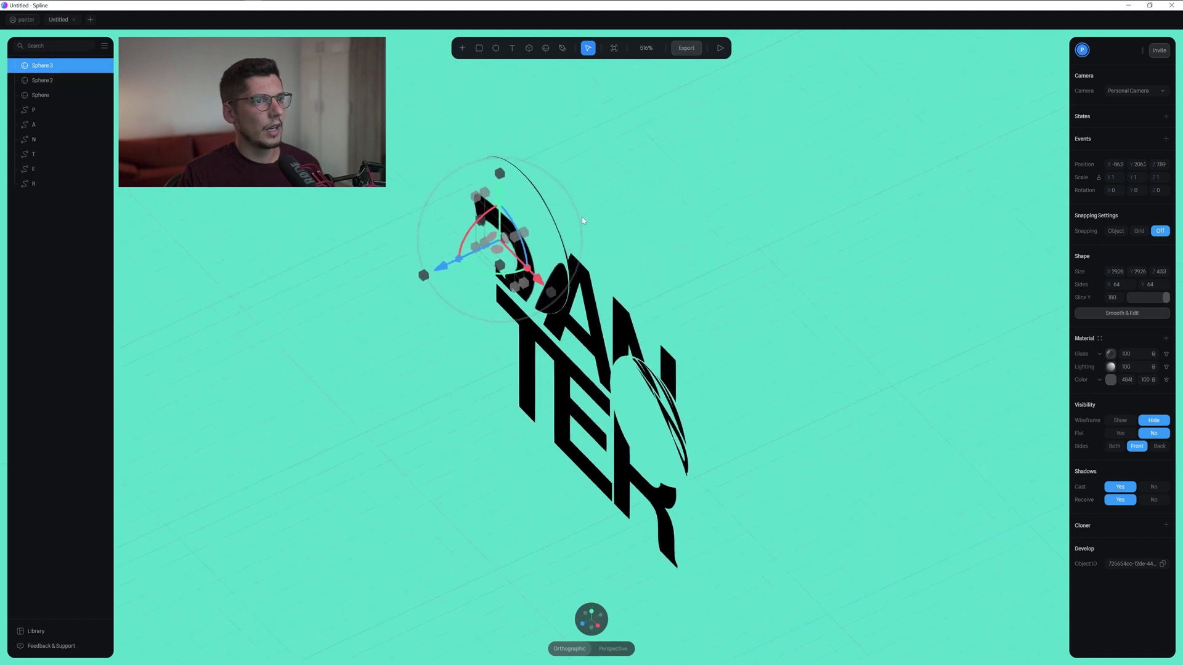
{"action": "left_click_drag", "start_coordinate": [448, 275], "coordinate": [424, 283]}
{"action": "left_click_drag", "start_coordinate": [723, 198], "coordinate": [689, 206], "text": "alt"}
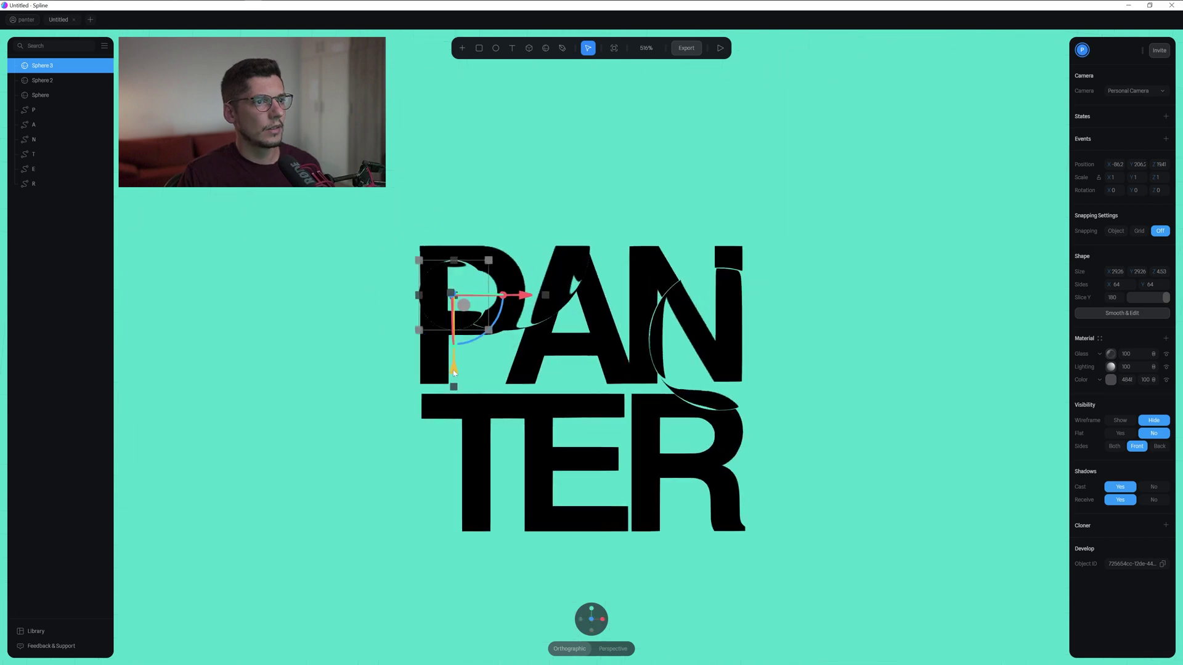
{"action": "left_click_drag", "start_coordinate": [454, 373], "coordinate": [453, 330]}
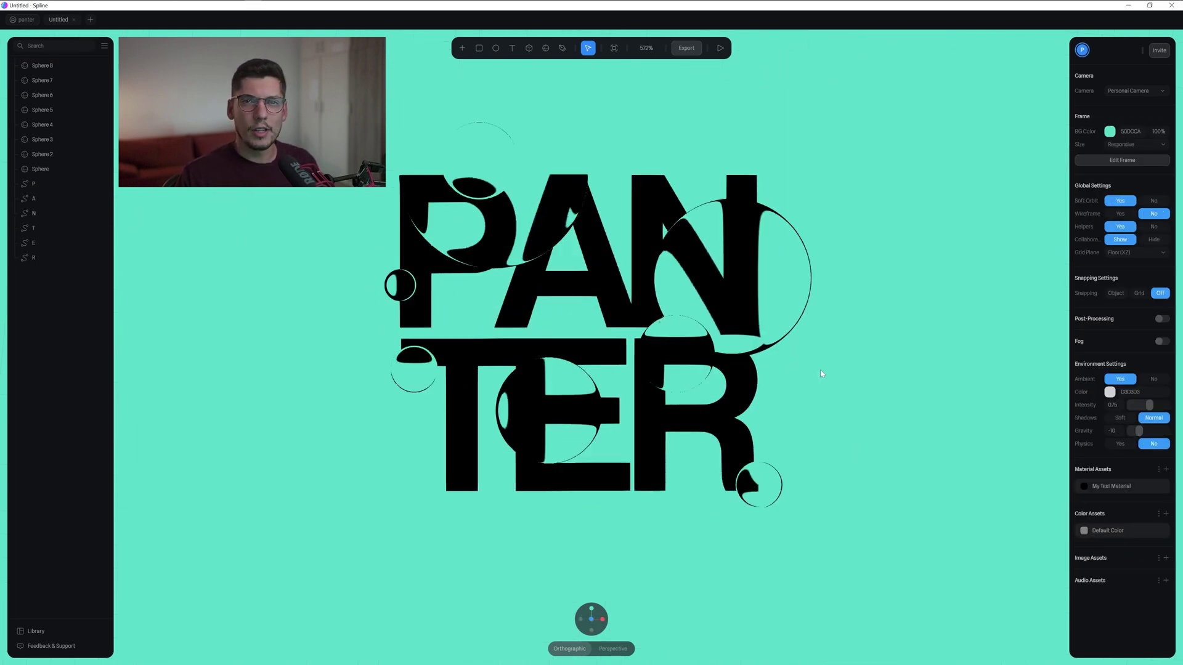
- Add a state to the large sphere over the N and raise the sphere to the top of the letter in that state
{"action": "left_click", "coordinate": [725, 289]}
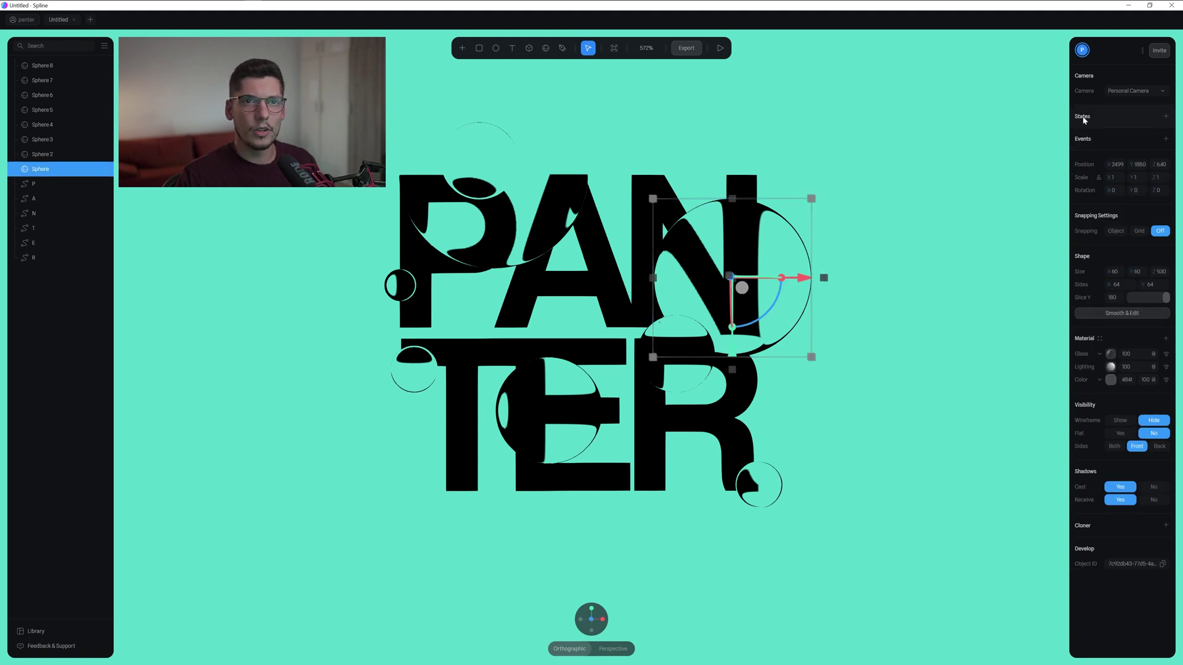
{"action": "left_click", "coordinate": [1166, 117]}
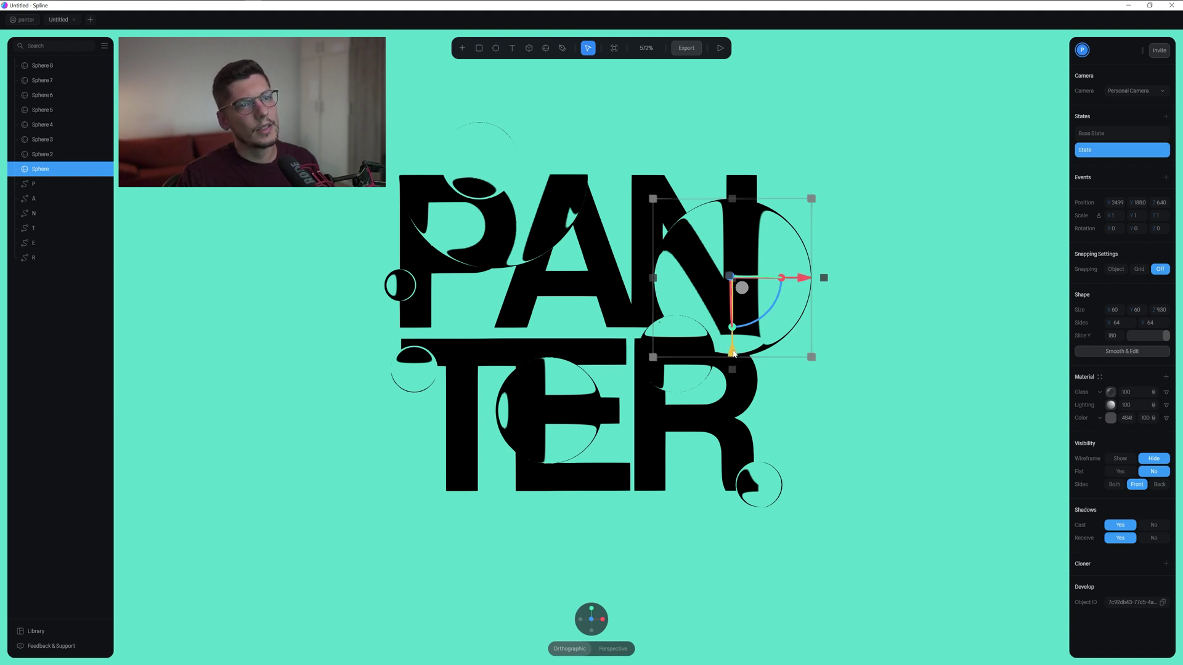
{"action": "left_click_drag", "start_coordinate": [733, 353], "coordinate": [733, 280]}
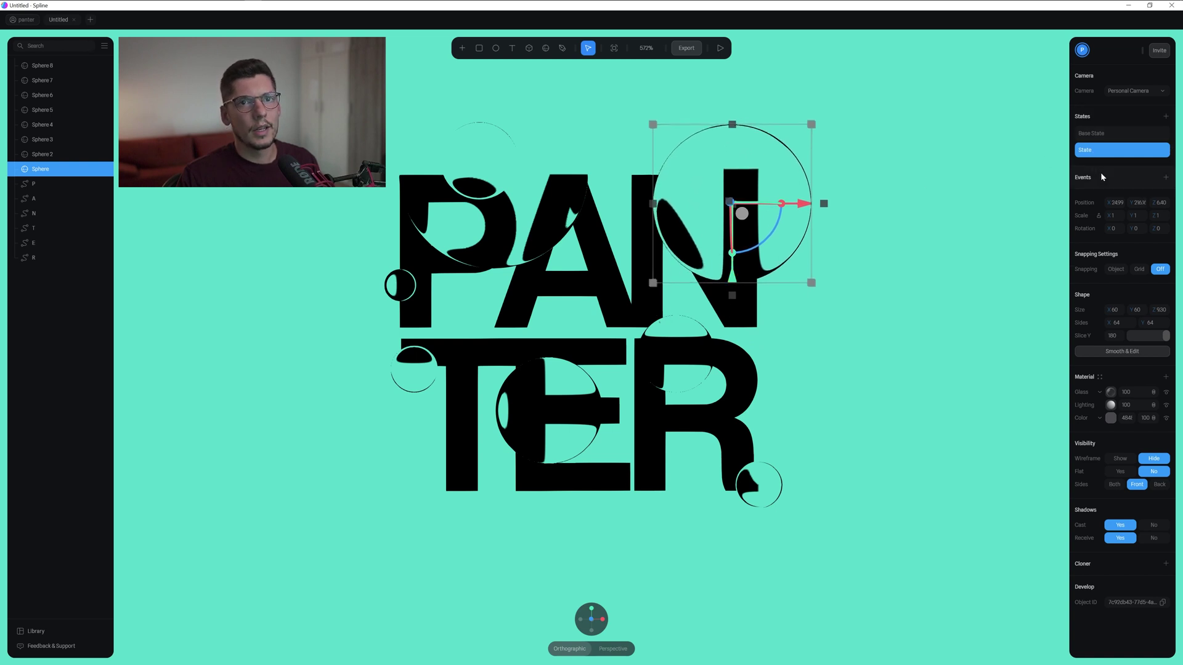
- Add a Mouse Hover event that changes the N sphere to State with a Spring transition, and preview the interaction
{"action": "left_click", "coordinate": [1166, 179]}
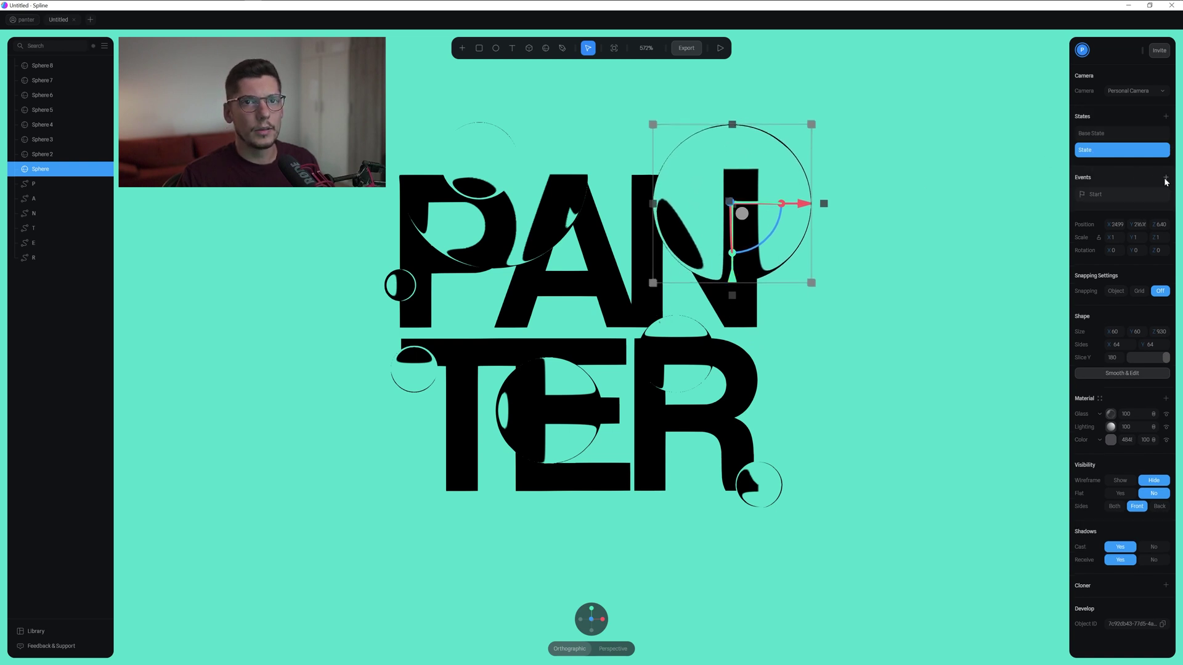
{"action": "left_click", "coordinate": [1103, 195]}
{"action": "left_click", "coordinate": [987, 85]}
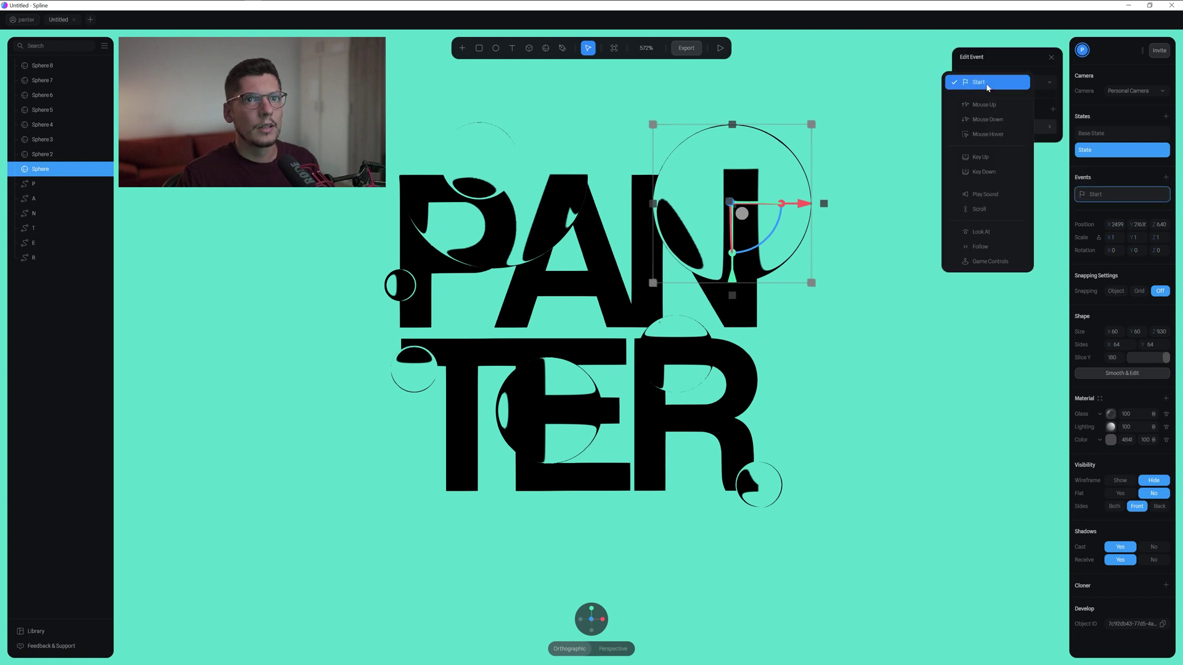
{"action": "left_click", "coordinate": [983, 136]}
{"action": "left_click", "coordinate": [993, 129]}
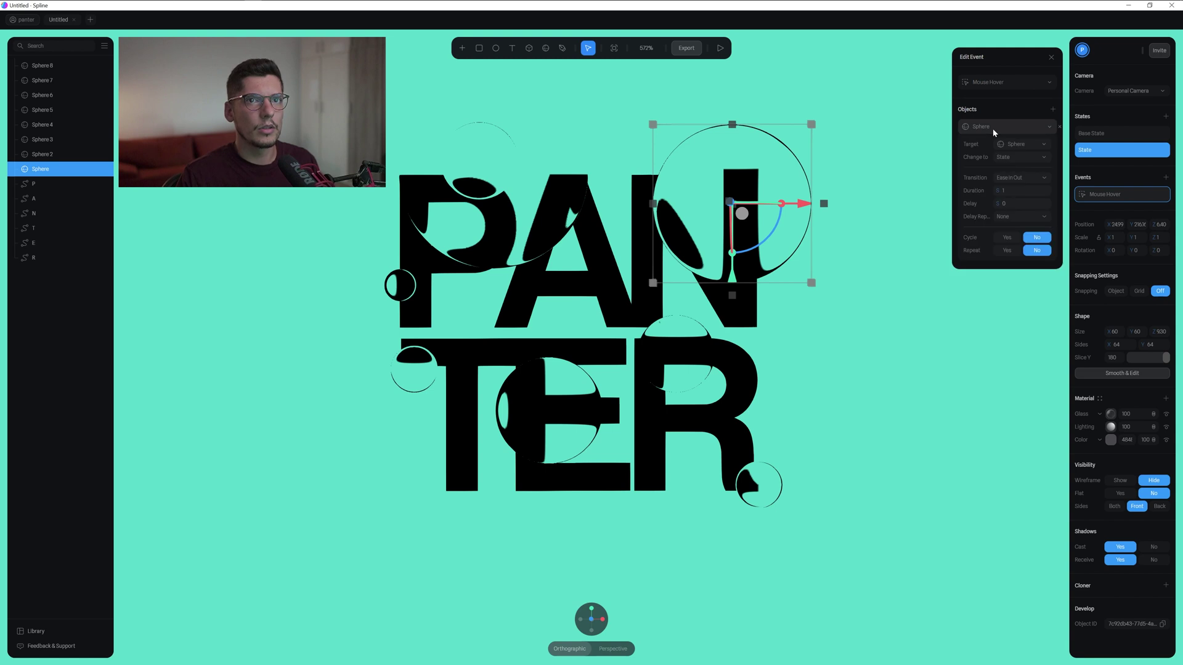
{"action": "left_click", "coordinate": [1024, 180]}
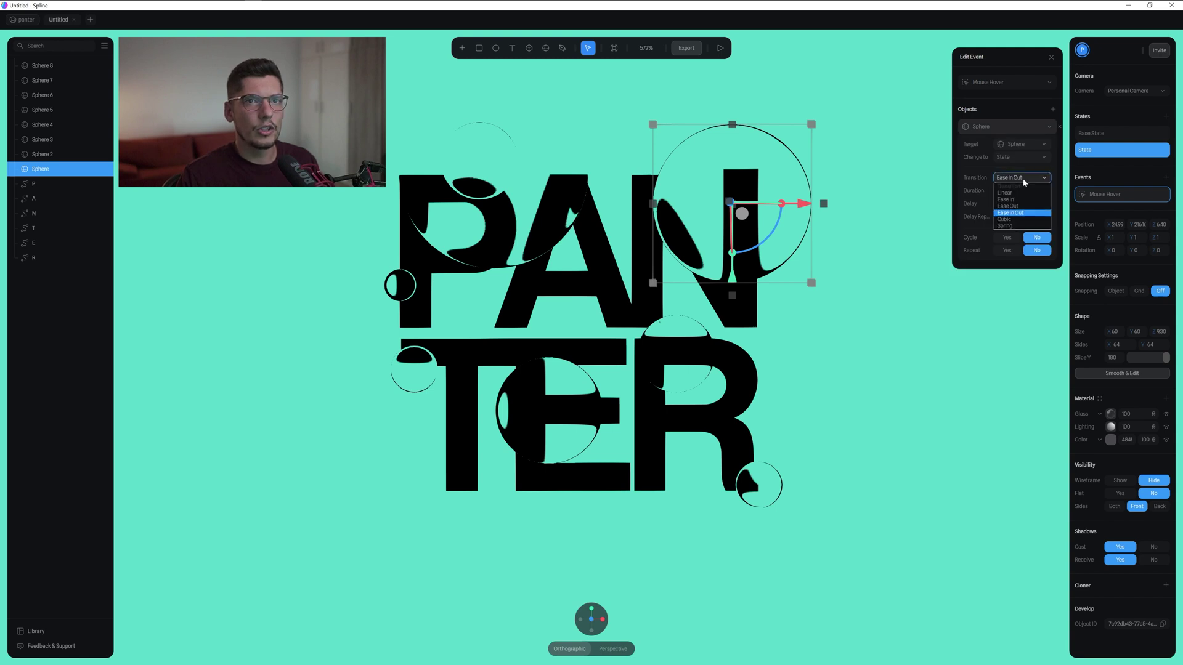
{"action": "left_click", "coordinate": [1006, 226]}
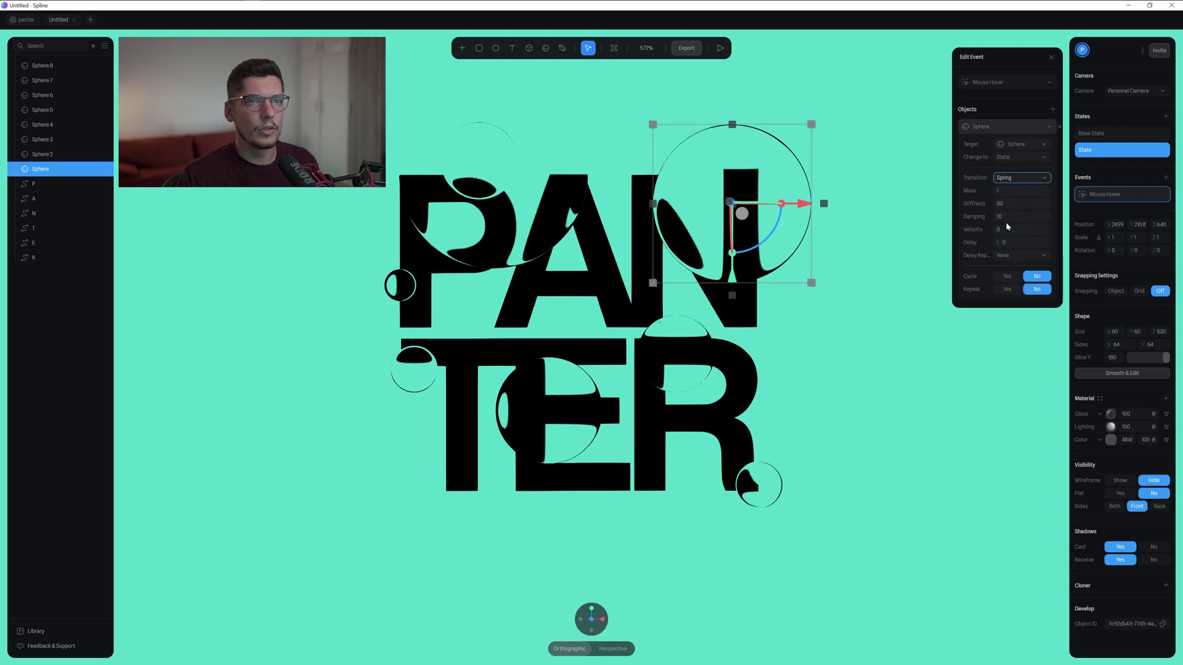
{"action": "left_click", "coordinate": [721, 49]}
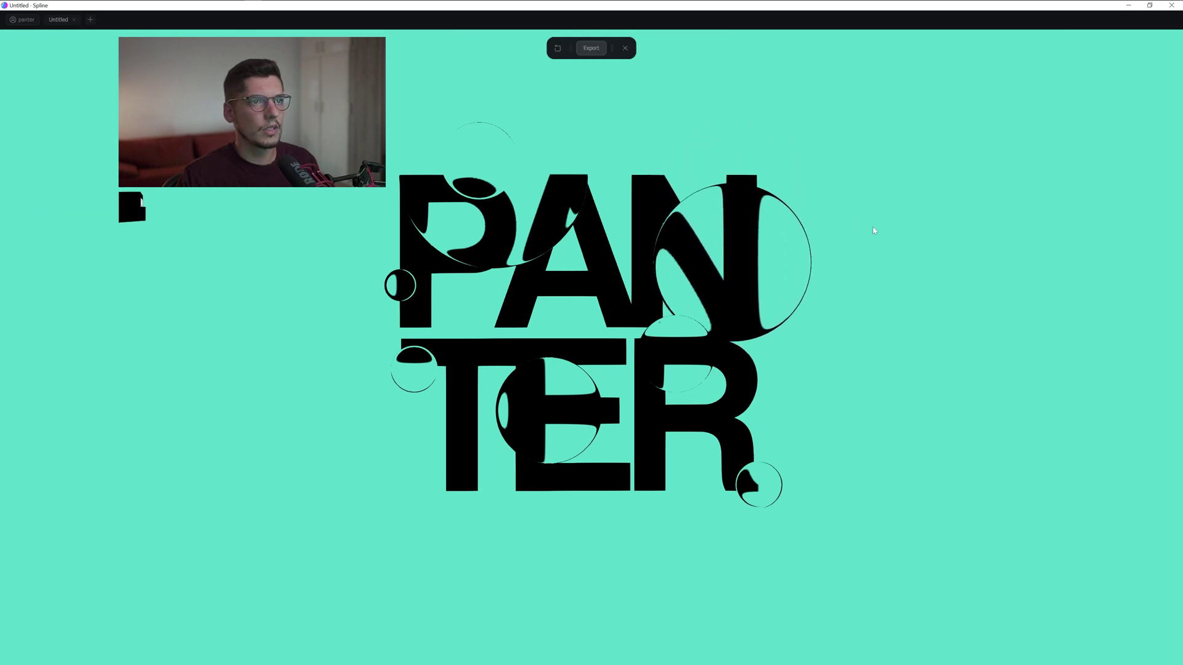
{"action": "key", "text": "Escape"}
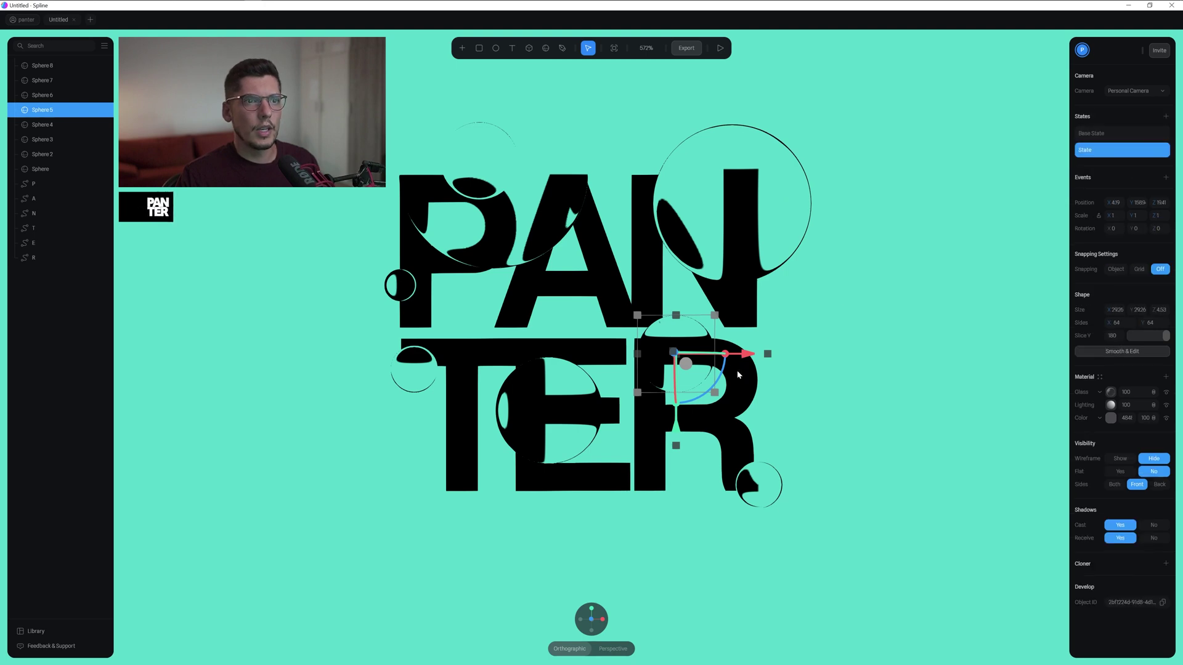
- In its State, lower the sphere at the top of the R, add a hover event to it and preview the motion
{"action": "left_click_drag", "start_coordinate": [675, 430], "coordinate": [669, 486]}
{"action": "left_click", "coordinate": [1166, 177]}
{"action": "left_click", "coordinate": [1097, 199]}
{"action": "left_click", "coordinate": [720, 48]}
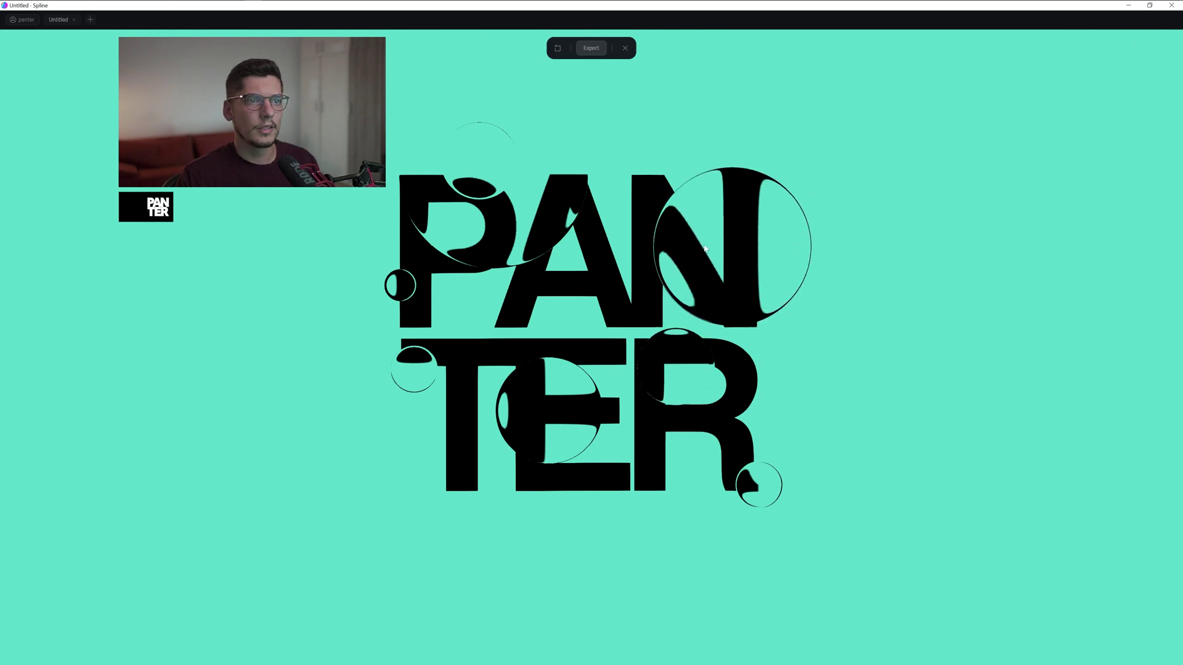
{"action": "key", "text": "Escape"}
- Raise the small sphere at the foot of the R for its hover state
{"action": "left_click", "coordinate": [759, 485]}
{"action": "left_click_drag", "start_coordinate": [762, 560], "coordinate": [764, 510]}
{"action": "left_click", "coordinate": [678, 409]}
- In its State, raise the sphere over the E to the gap between the two rows and add a Mouse Hover event
{"action": "left_click", "coordinate": [550, 412]}
{"action": "left_click_drag", "start_coordinate": [549, 483], "coordinate": [549, 400]}
{"action": "left_click", "coordinate": [1165, 177]}
{"action": "left_click", "coordinate": [1028, 177]}
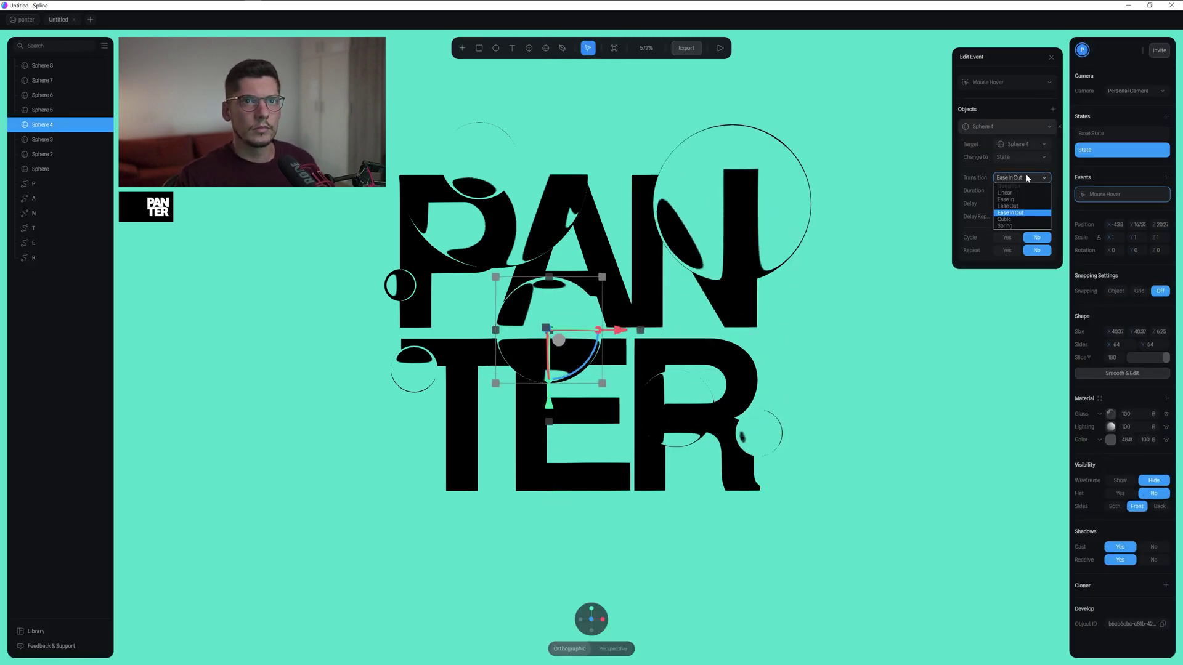
- Raise the small sphere at the outer end of the T's crossbar for its state and add an event to it
{"action": "left_click", "coordinate": [414, 370]}
{"action": "left_click_drag", "start_coordinate": [414, 440], "coordinate": [414, 397]}
{"action": "left_click", "coordinate": [1165, 177]}
- Raise the smallest sphere beside the P's stem for its state and preview the scene
{"action": "left_click", "coordinate": [400, 285]}
{"action": "left_click_drag", "start_coordinate": [401, 355], "coordinate": [400, 320]}
{"action": "left_click", "coordinate": [721, 48]}
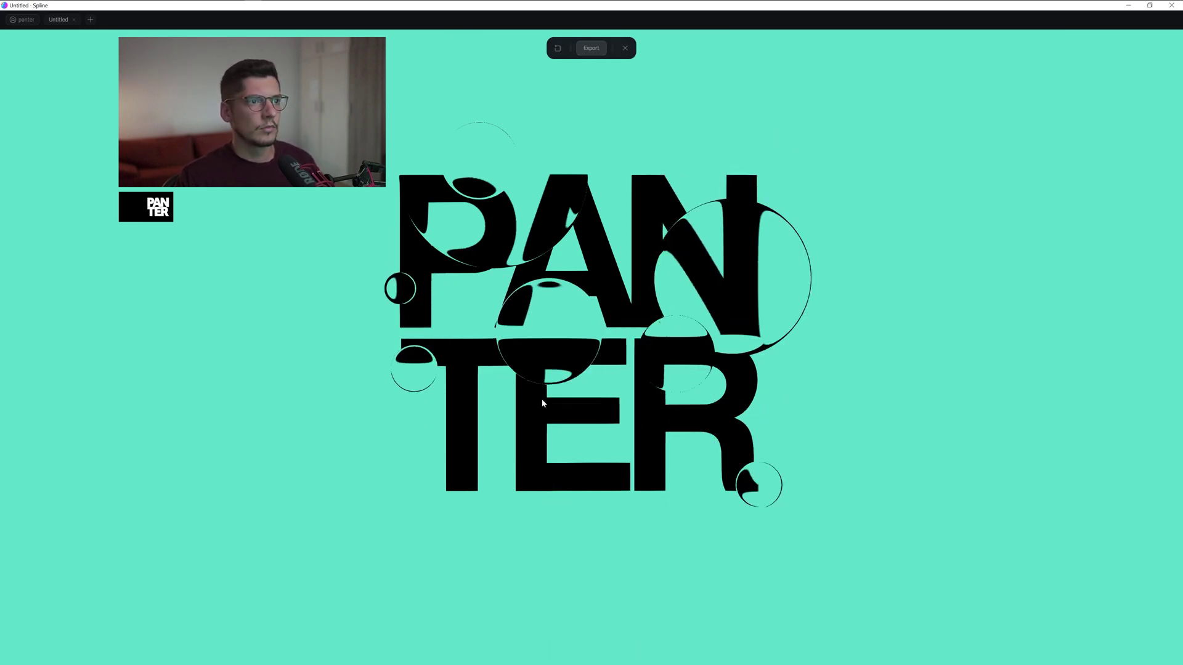
- Lower the large sphere over P and A to the second row for its state and add an event to it
{"action": "left_click_drag", "start_coordinate": [495, 245], "coordinate": [495, 441]}
{"action": "left_click", "coordinate": [1166, 178]}
- Add a lowered state and a Mouse Hover event to the sphere above the P, and preview all the sphere interactions
{"action": "left_click", "coordinate": [479, 162]}
{"action": "left_click", "coordinate": [1166, 116]}
{"action": "left_click_drag", "start_coordinate": [480, 233], "coordinate": [480, 364]}
{"action": "left_click", "coordinate": [1166, 177]}
{"action": "left_click", "coordinate": [998, 82]}
{"action": "left_click", "coordinate": [989, 133]}
{"action": "left_click", "coordinate": [720, 48]}
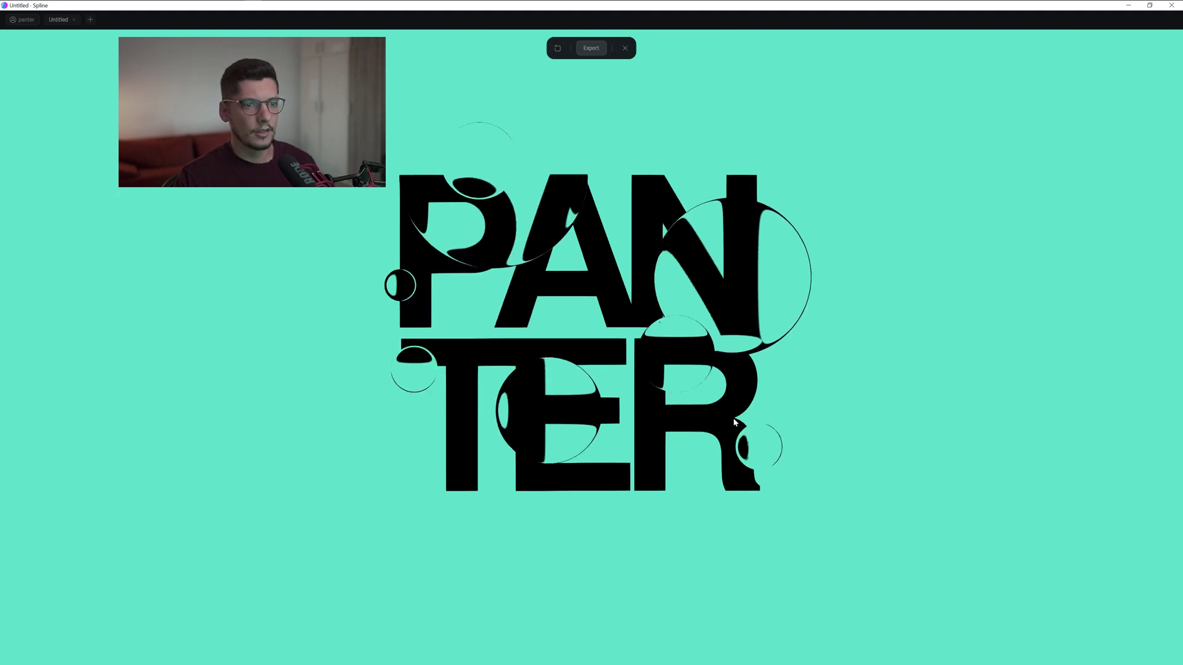